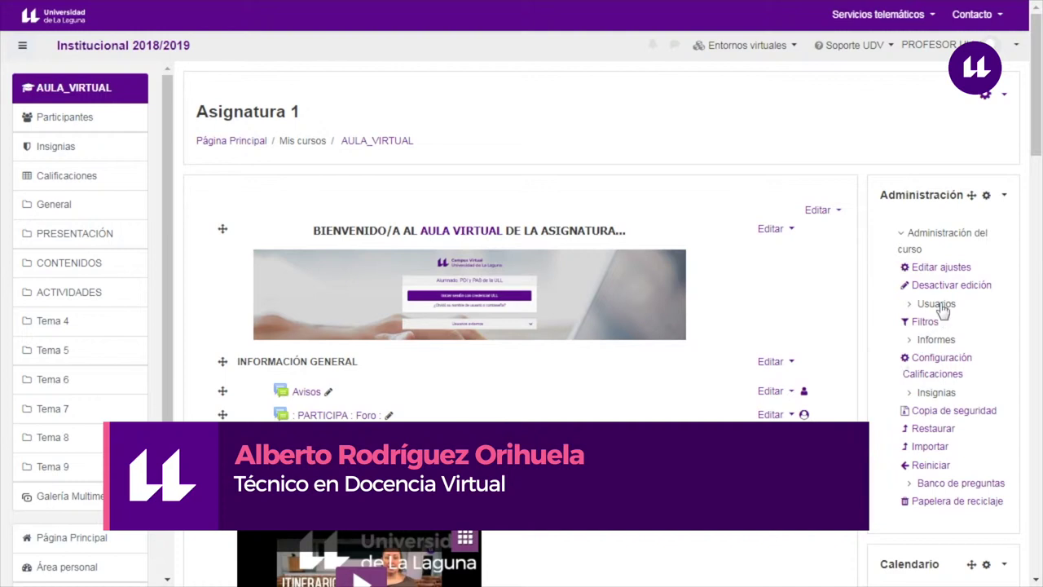
Open the course's groups page and review the members of Grupo 1 and Grupo 2.
left_click(939, 306)
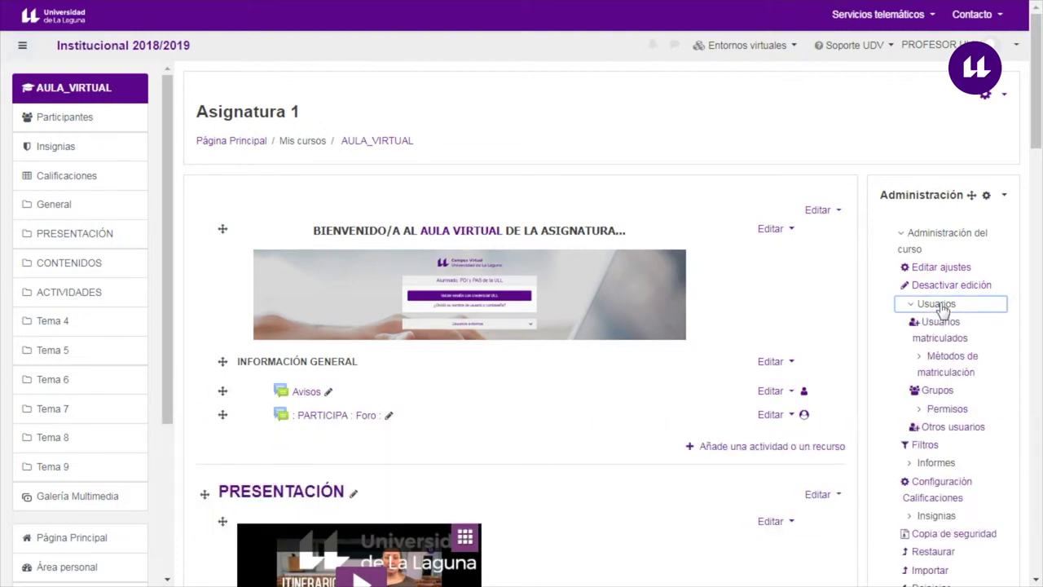
left_click(941, 394)
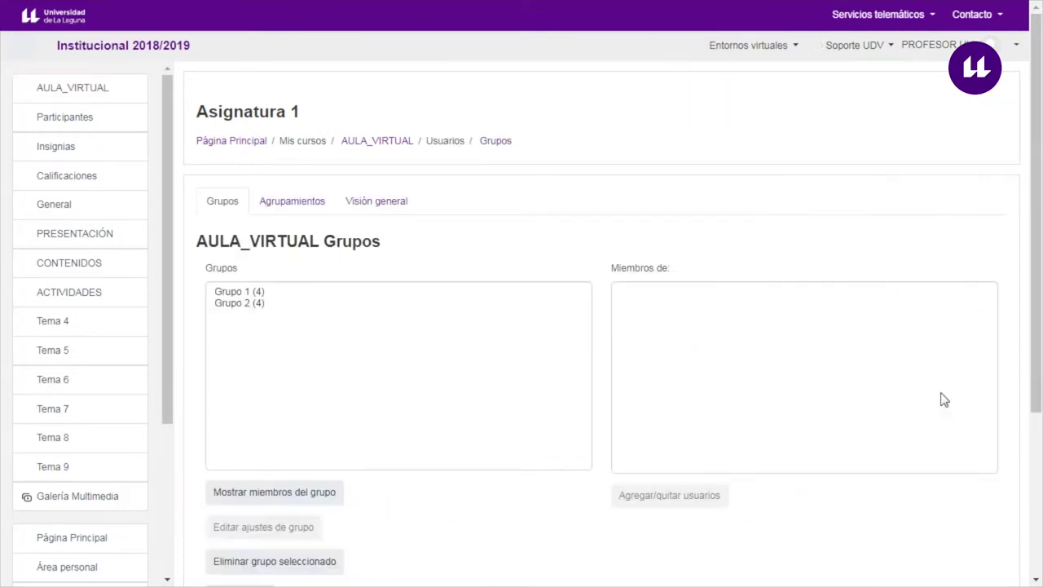
left_click(249, 291)
left_click(245, 304)
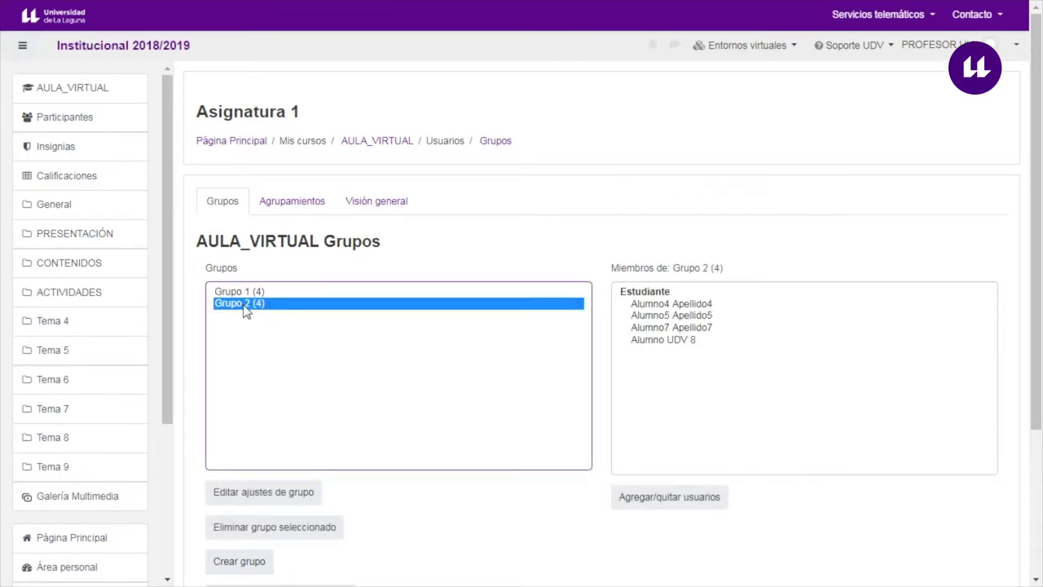
left_click(252, 293)
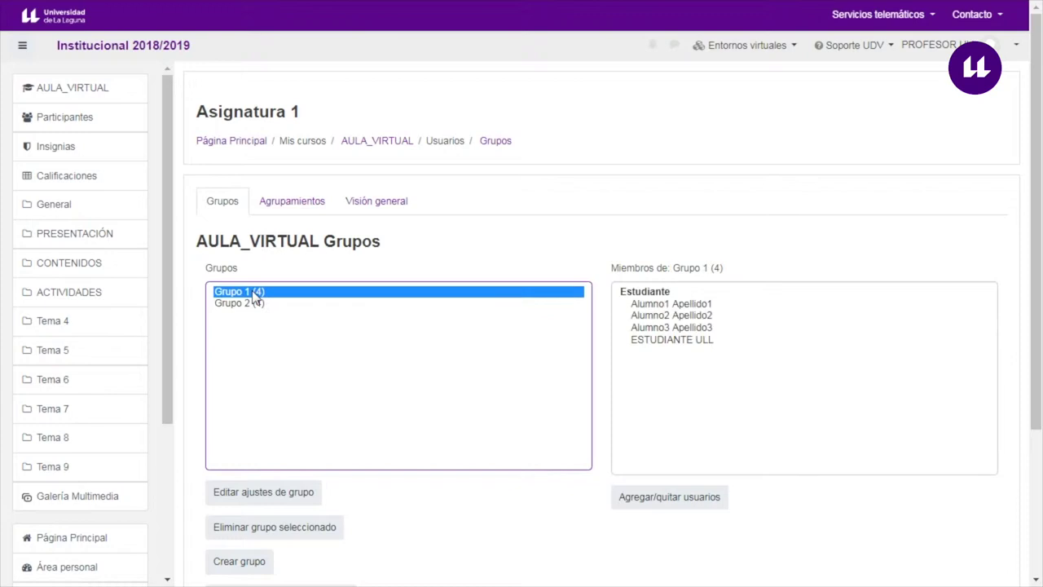
left_click(242, 304)
left_click(252, 292)
left_click(685, 342)
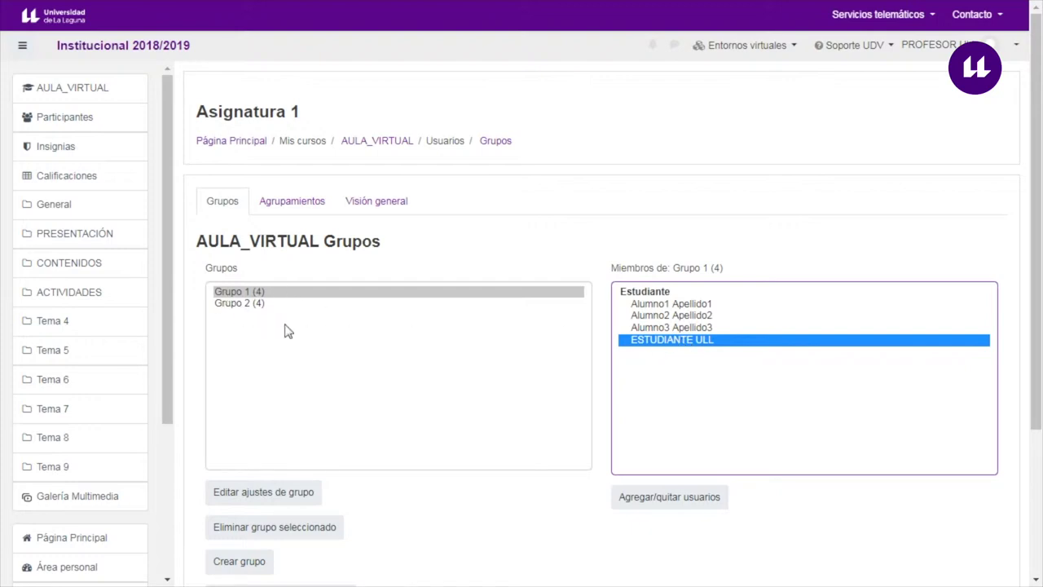
Return to the AULA_VIRTUAL course and open the settings of the "Entrega actividad grupal" assignment in ACTIVIDADES.
left_click(368, 148)
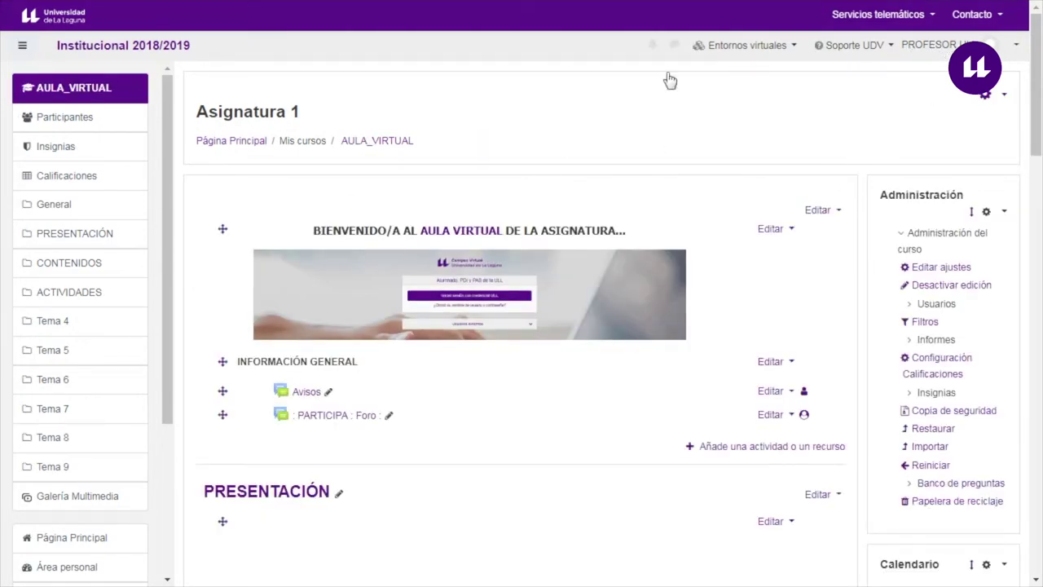
scroll(525, 376, "down", 4)
scroll(525, 376, "down", 6)
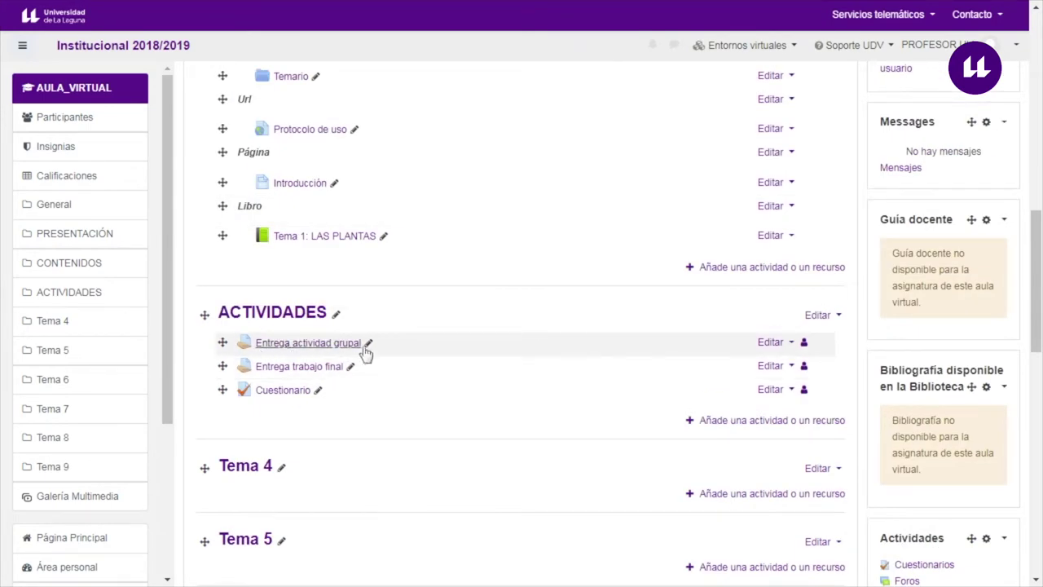
left_click(778, 343)
left_click(764, 364)
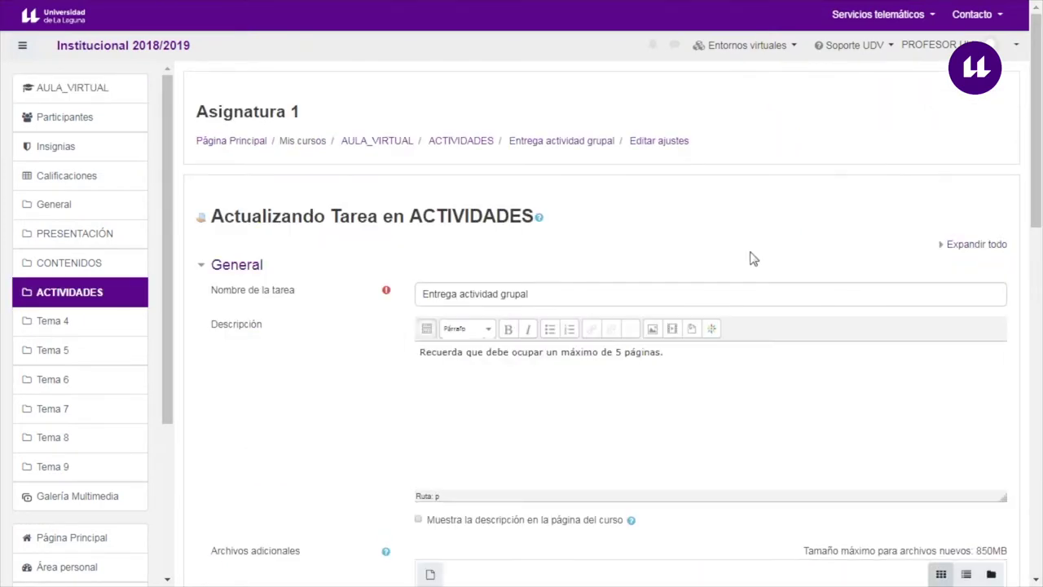
Set "Entrega por grupos" to Sí in the assignment's group submission settings.
left_click_drag(1033, 179, 1008, 450)
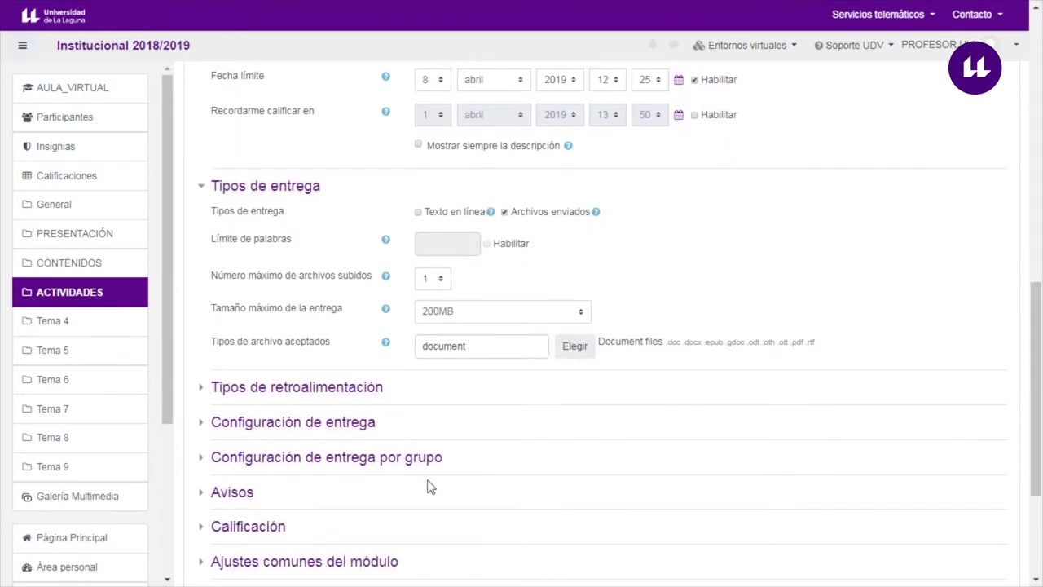
left_click(343, 457)
scroll(210, 366, "down", 2)
left_click_drag(211, 322, 295, 324)
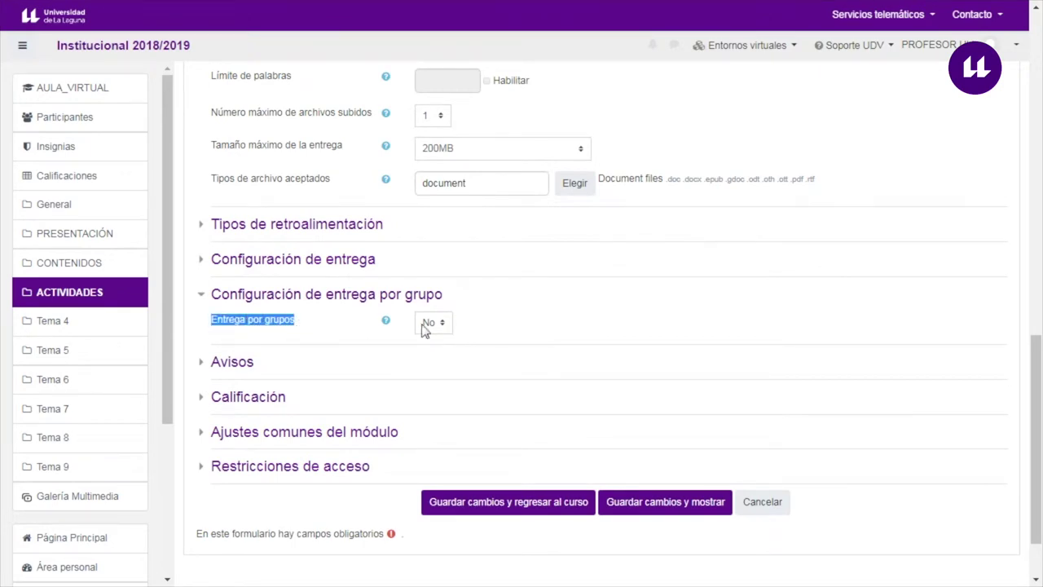
left_click(429, 322)
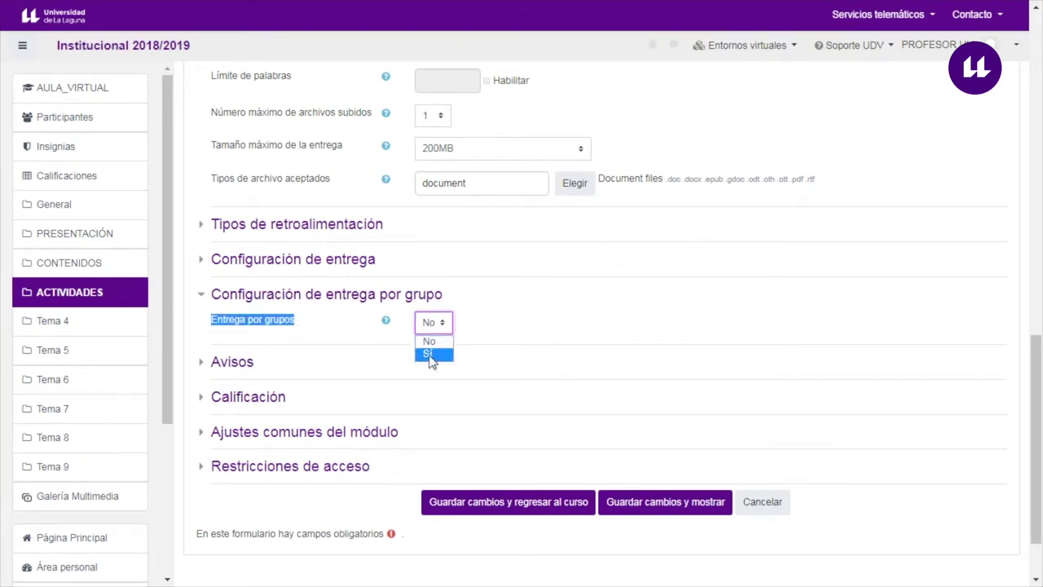
left_click(429, 354)
left_click(550, 353)
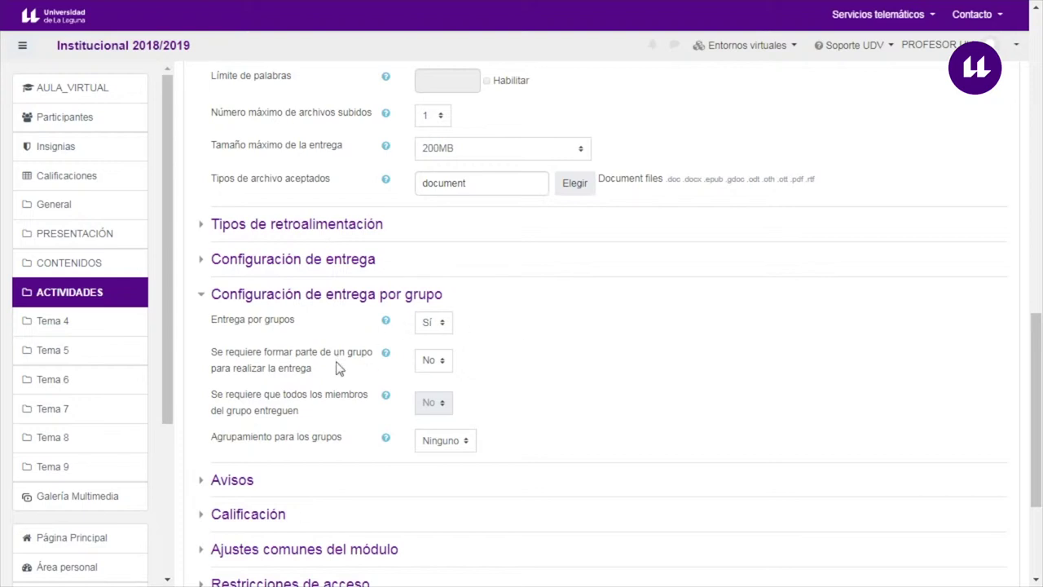
Set "Se requiere formar parte de un grupo para realizar la entrega" to Sí.
left_click(213, 358)
left_click(433, 360)
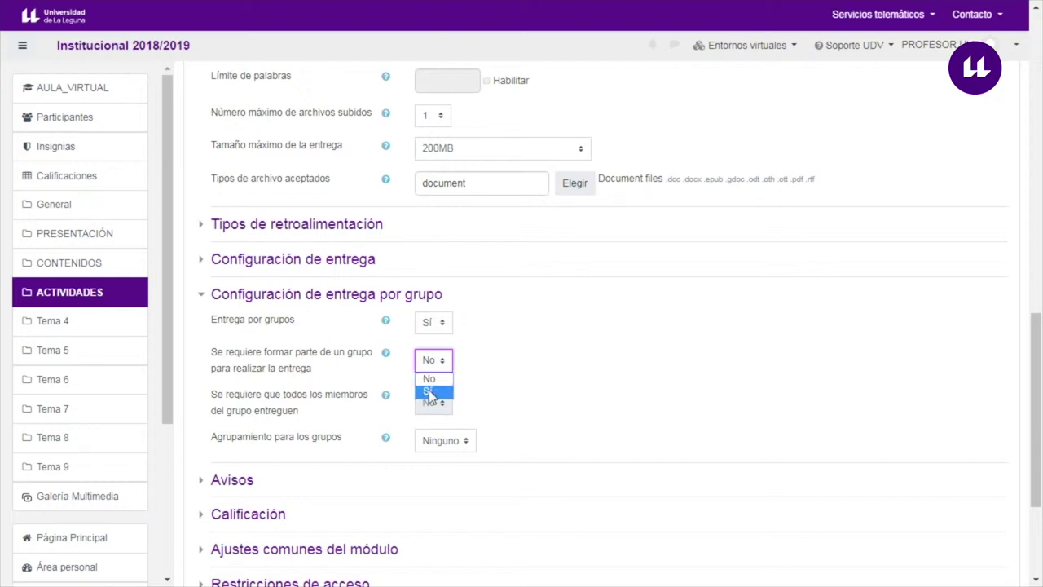
left_click(430, 393)
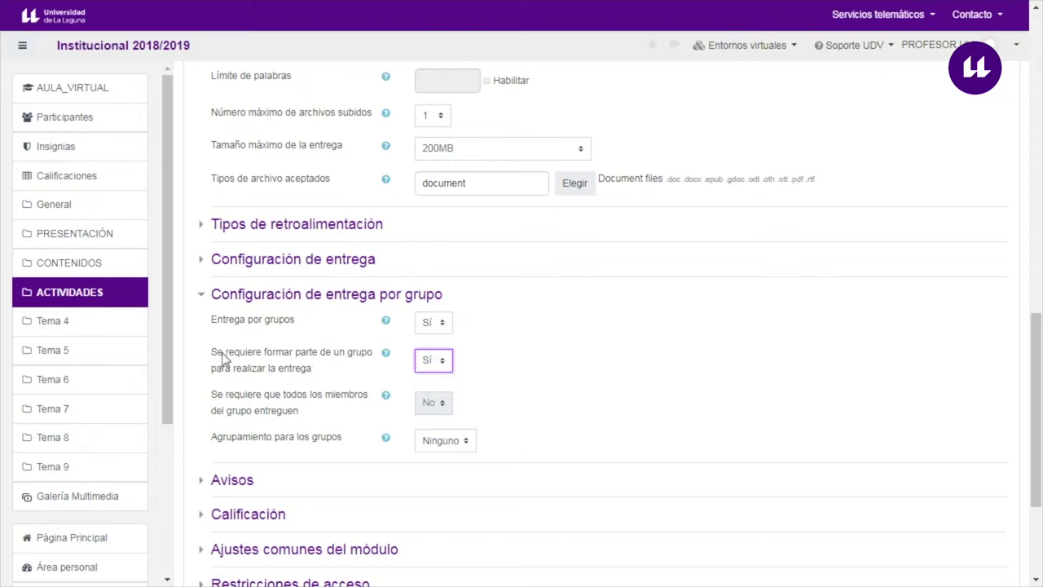
left_click(440, 363)
left_click(438, 379)
left_click(432, 360)
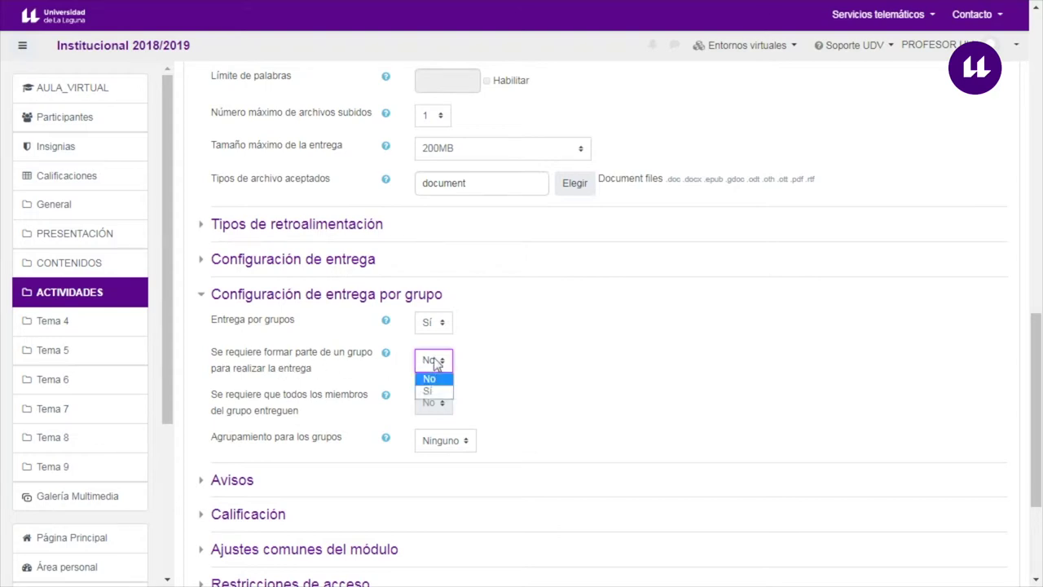
left_click(429, 385)
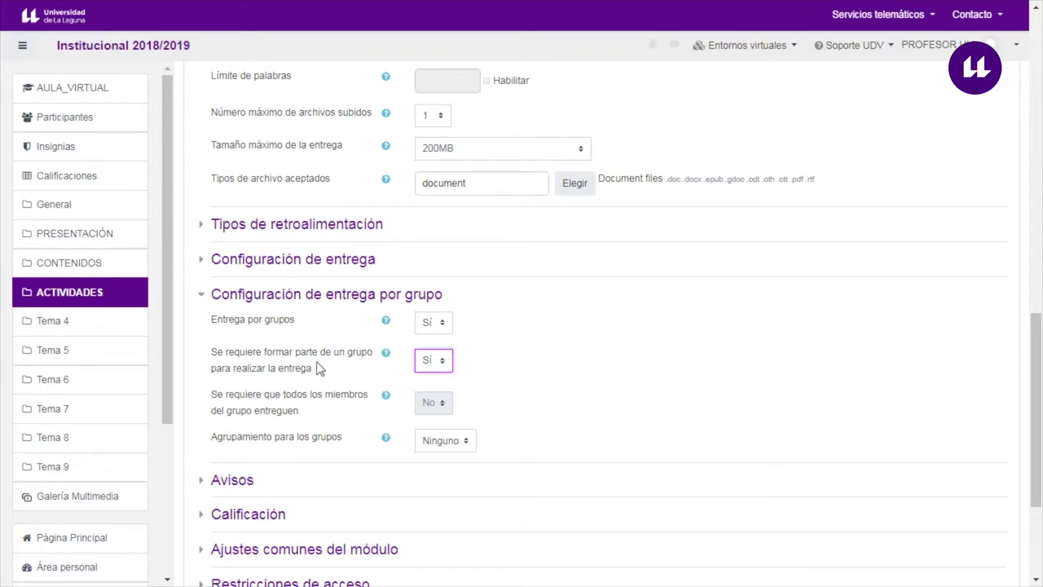
left_click(484, 368)
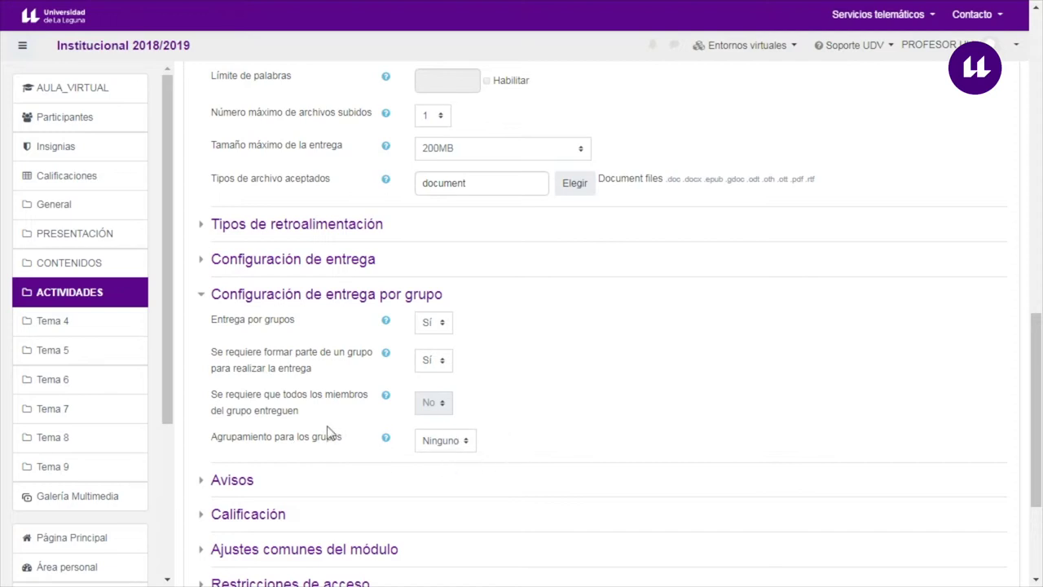
Examine the options available for "Agrupamiento para los grupos" without changing the selection.
left_click_drag(362, 447, 213, 449)
left_click(257, 425)
left_click(441, 445)
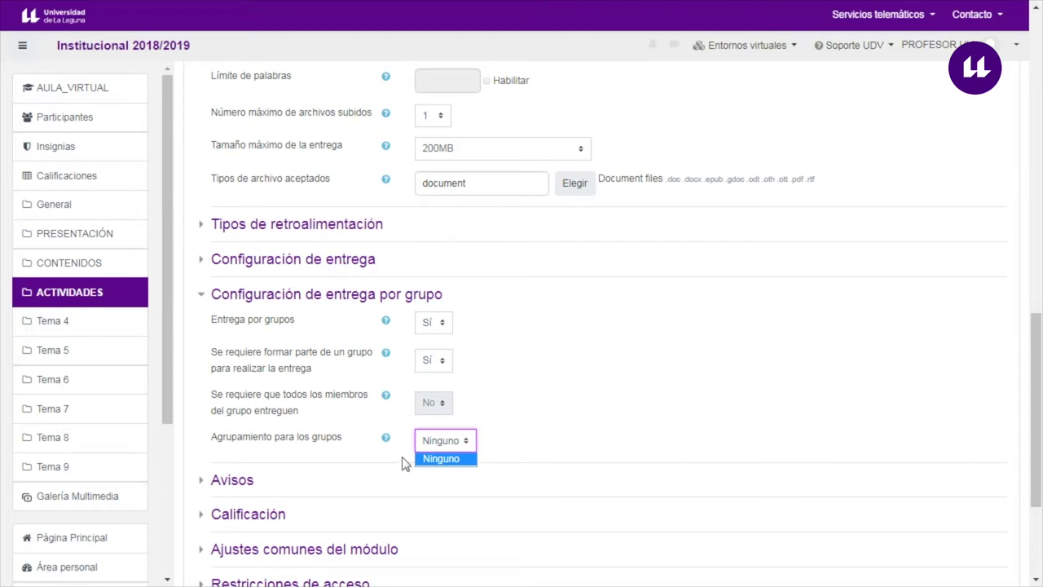
left_click(528, 440)
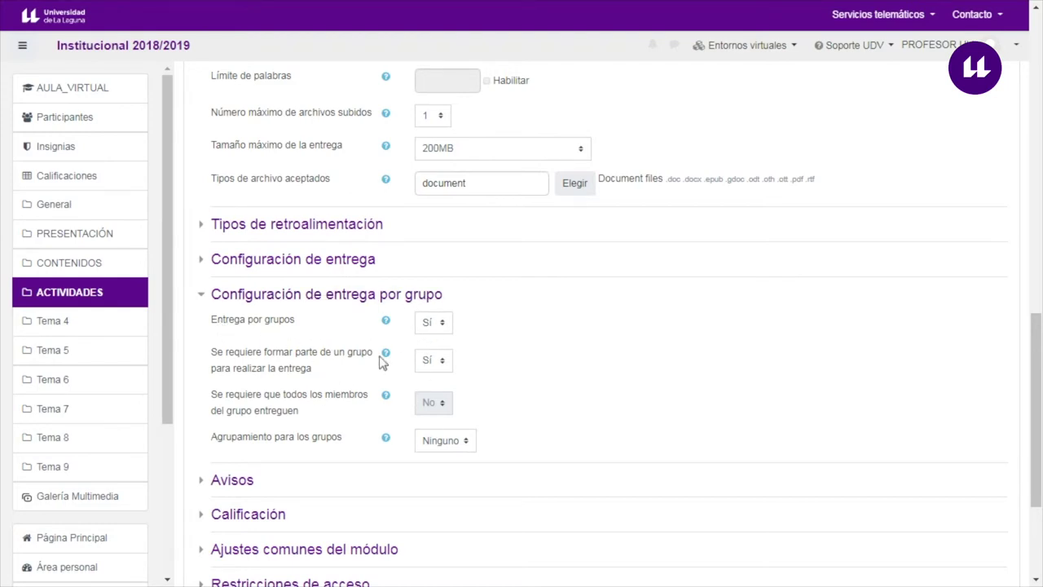
left_click(445, 440)
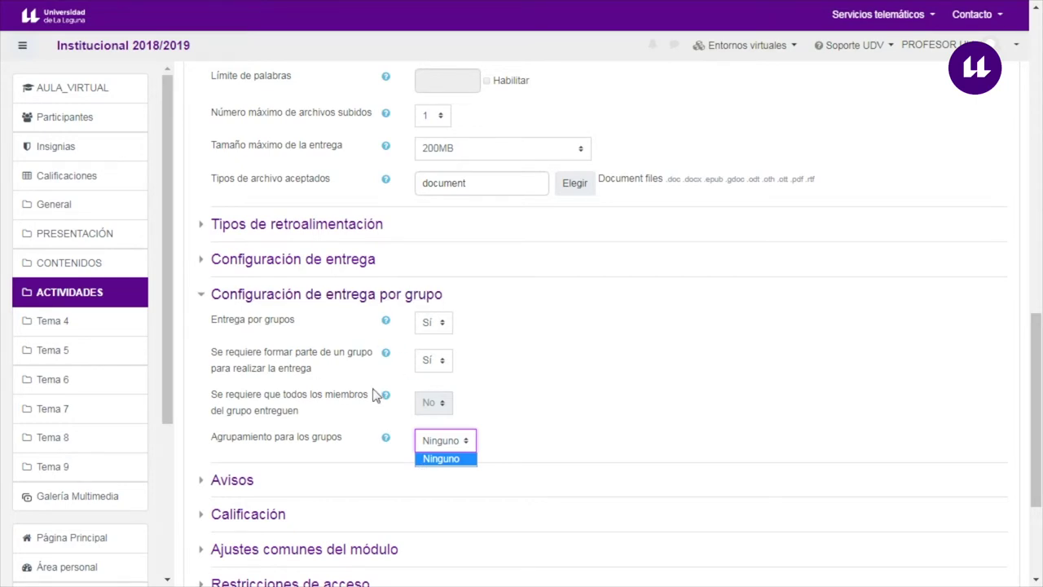
left_click(552, 350)
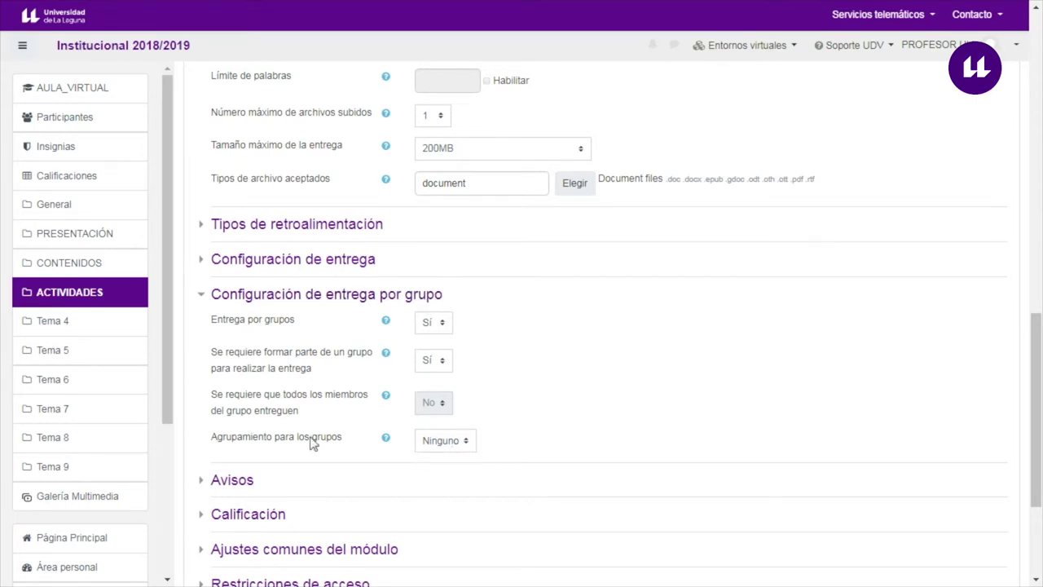
left_click_drag(211, 440, 345, 446)
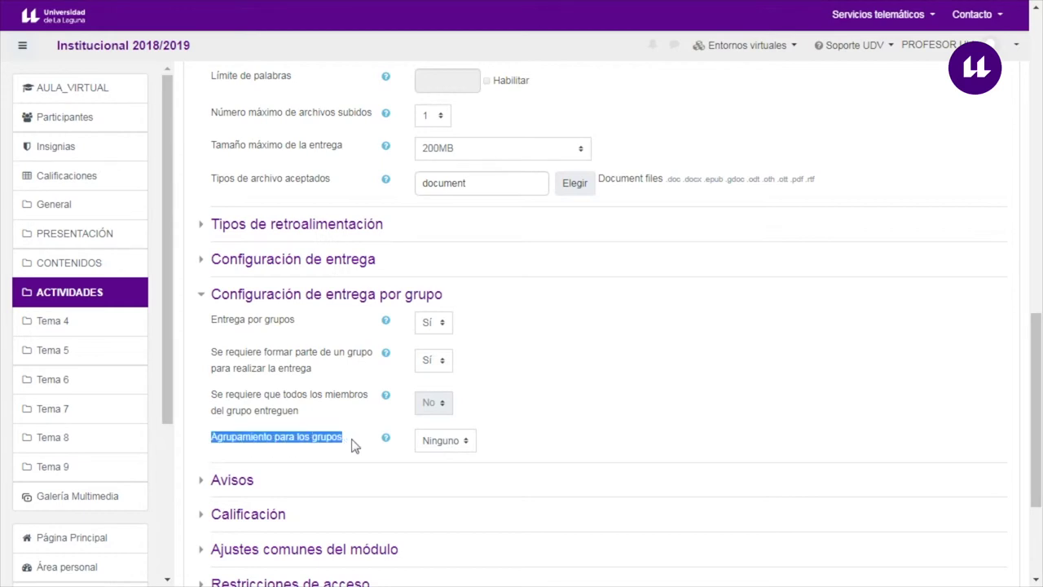
left_click(353, 444)
Set "Modo de grupo" to "Grupos visibles" in the assignment's common module settings.
scroll(303, 415, "down", 1)
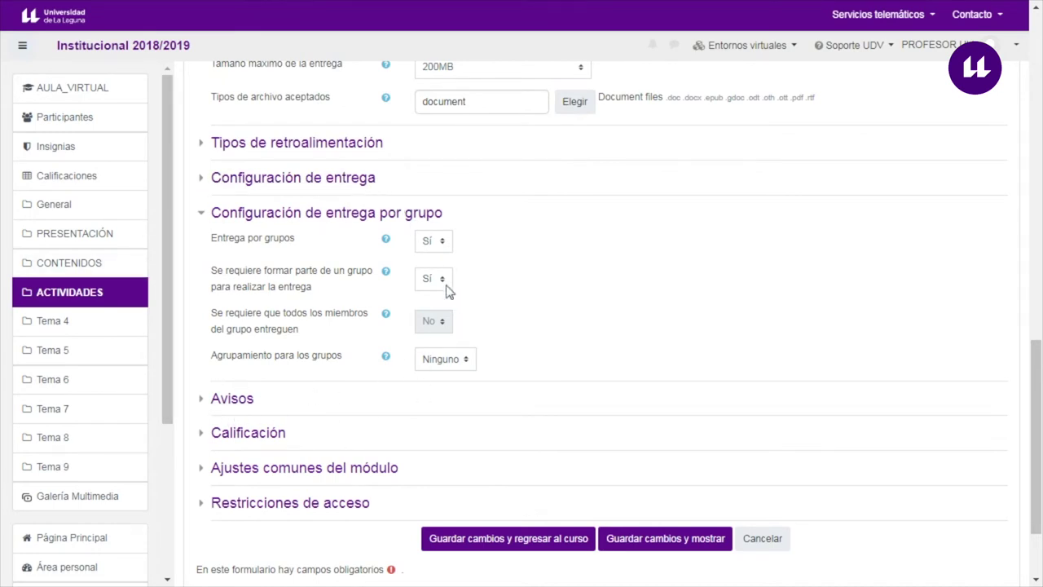
left_click(343, 481)
scroll(343, 481, "down", 1)
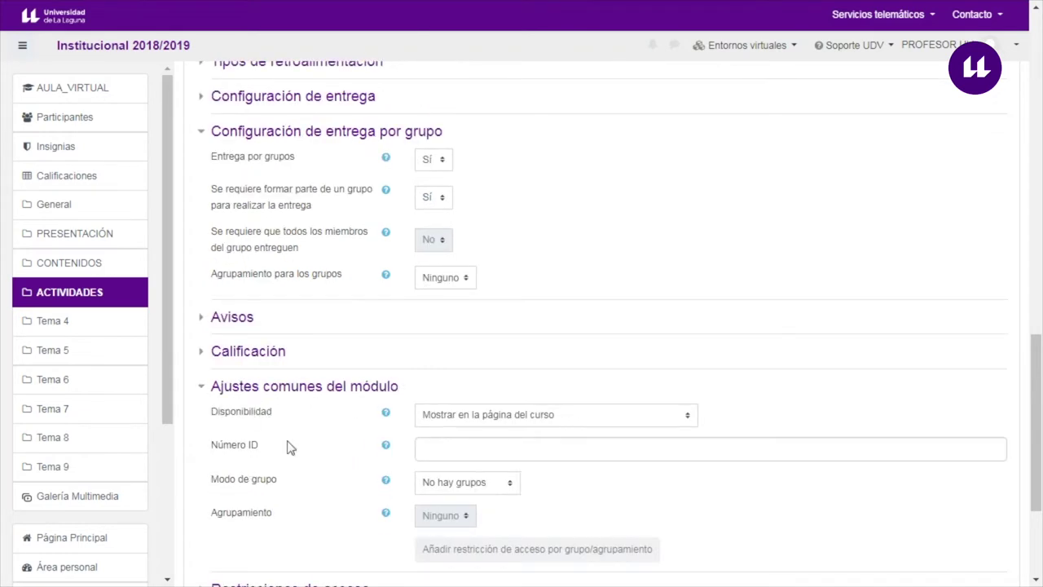
left_click(459, 483)
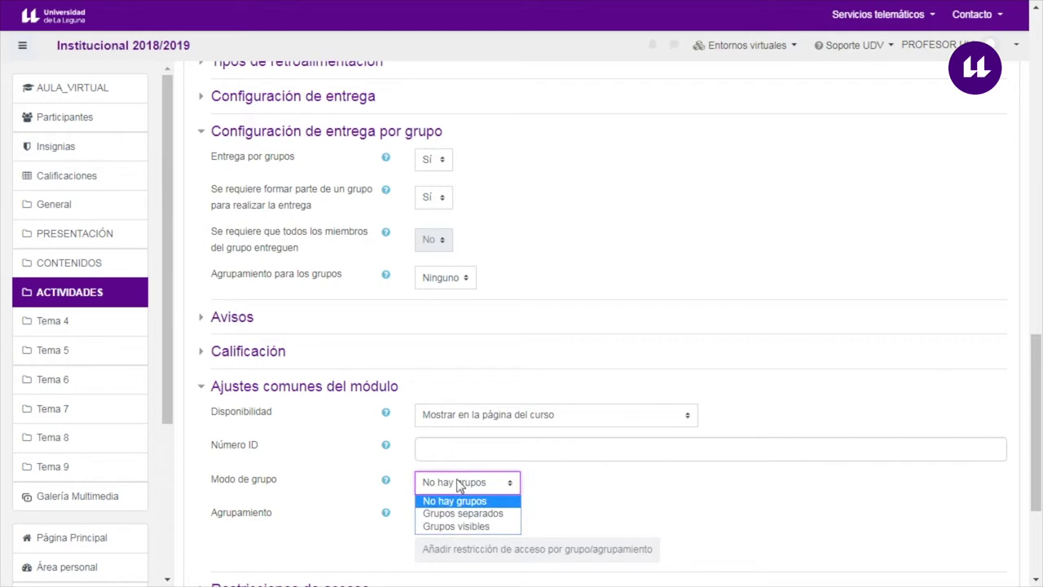
left_click(445, 527)
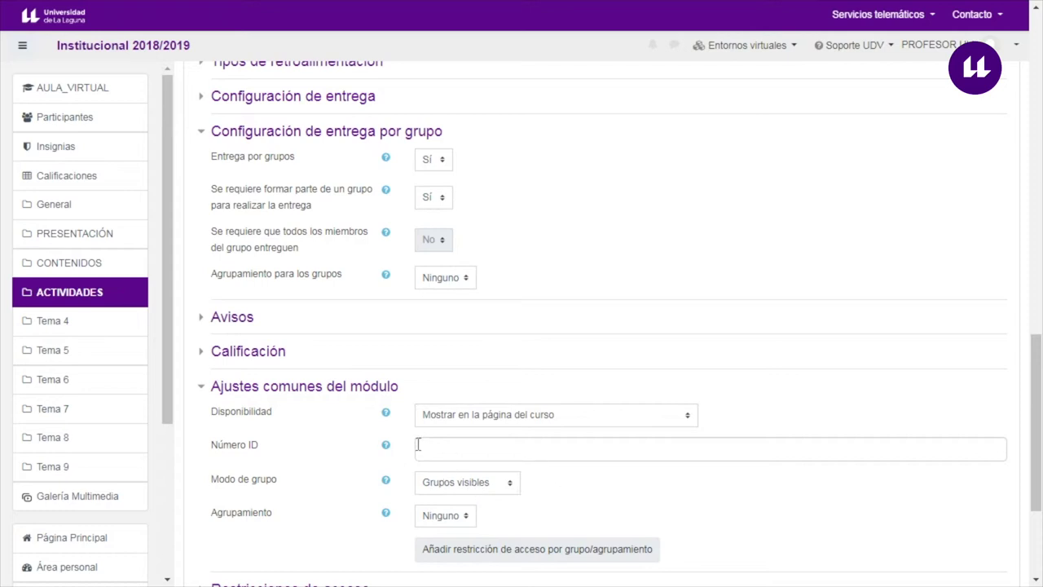
Review the group settings, save the assignment's changes and return to the course.
scroll(342, 465, "down", 3)
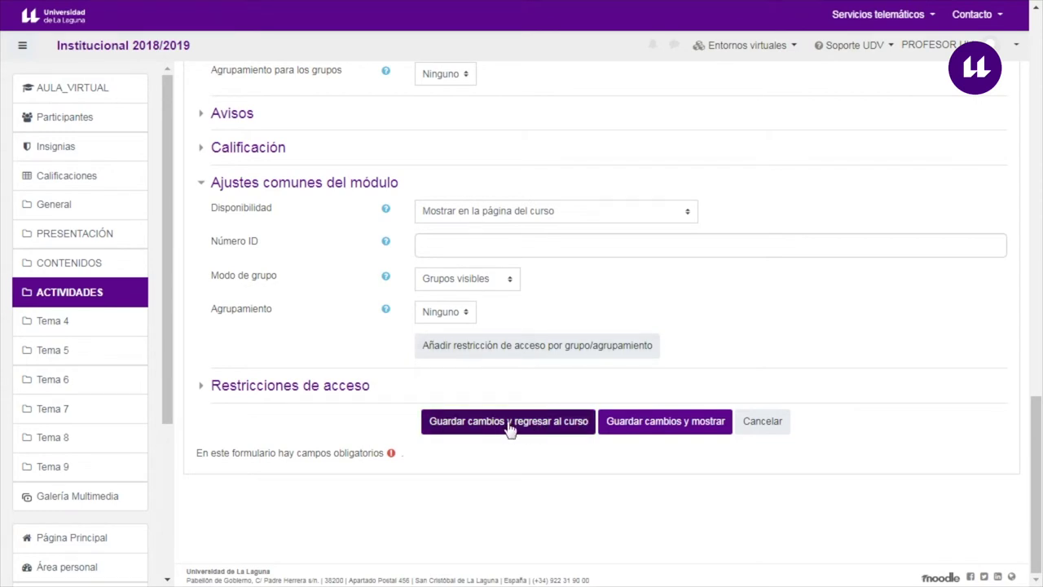
scroll(358, 424, "up", 3)
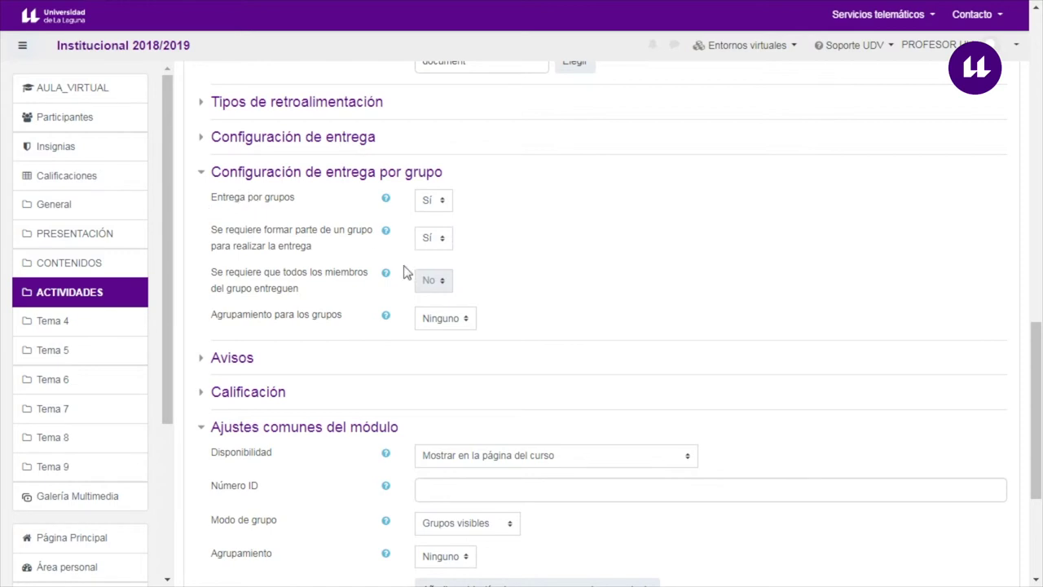
scroll(346, 223, "down", 3)
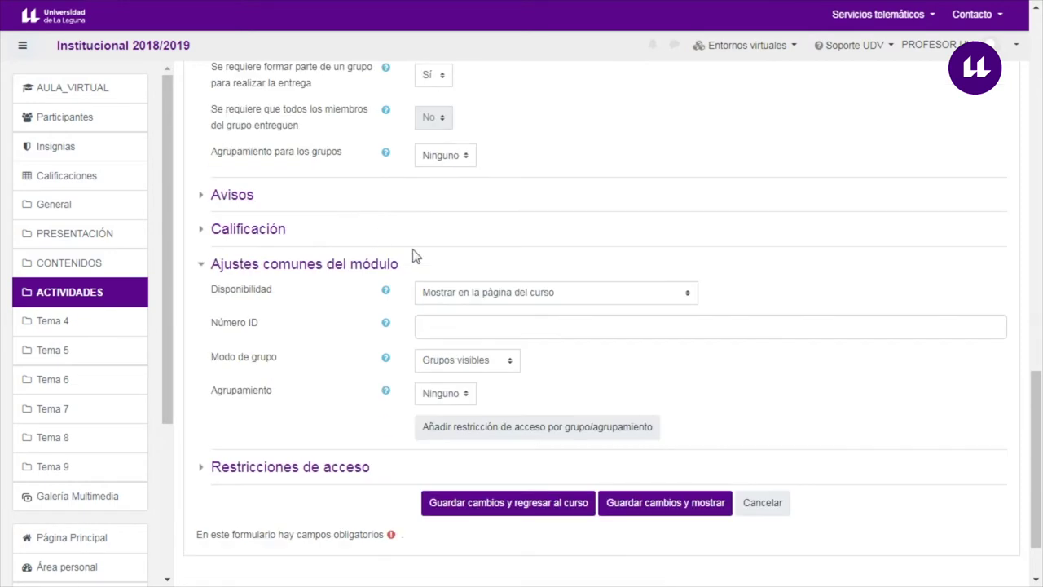
left_click(470, 511)
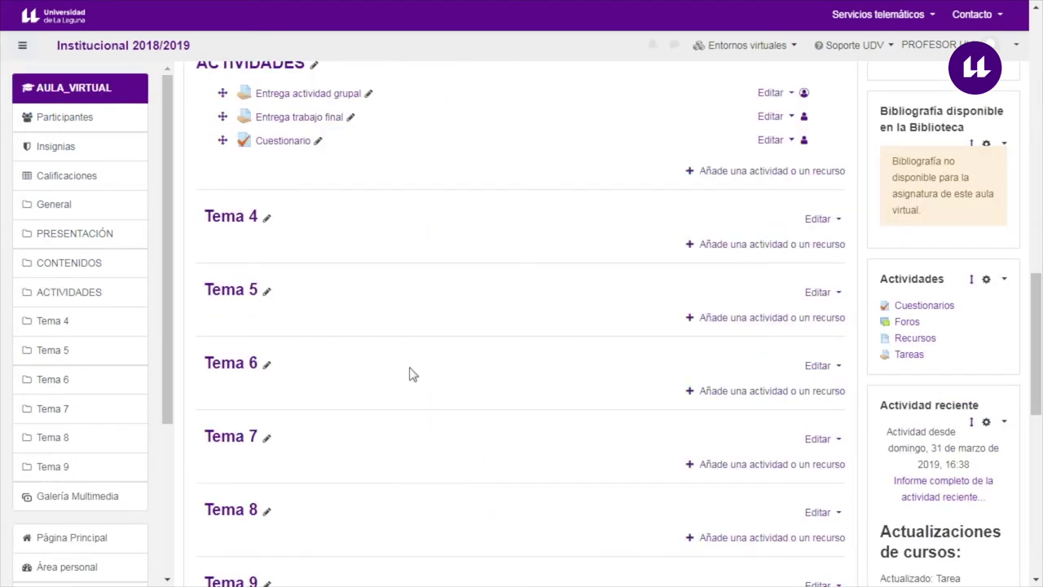
Open "Entrega actividad grupal" and examine the number of groups in its grading summary.
scroll(302, 319, "up", 2)
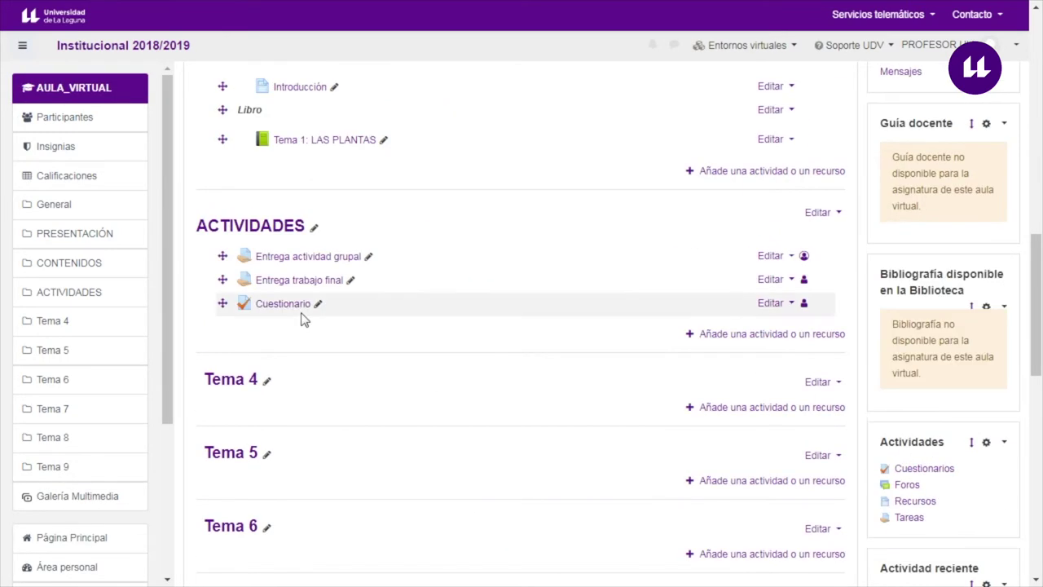
left_click(318, 257)
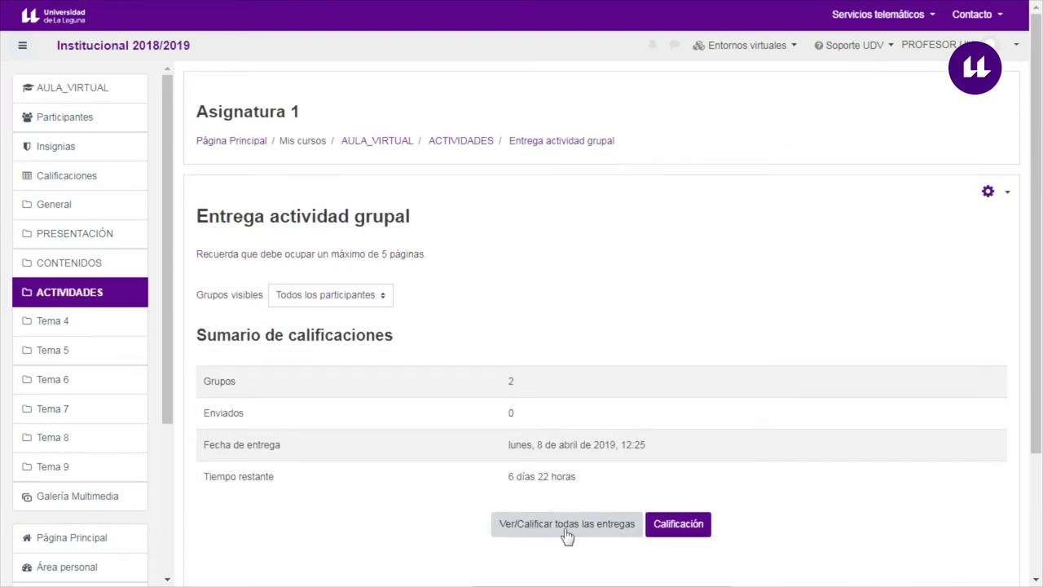
left_click_drag(203, 384, 247, 387)
left_click_drag(514, 385, 502, 392)
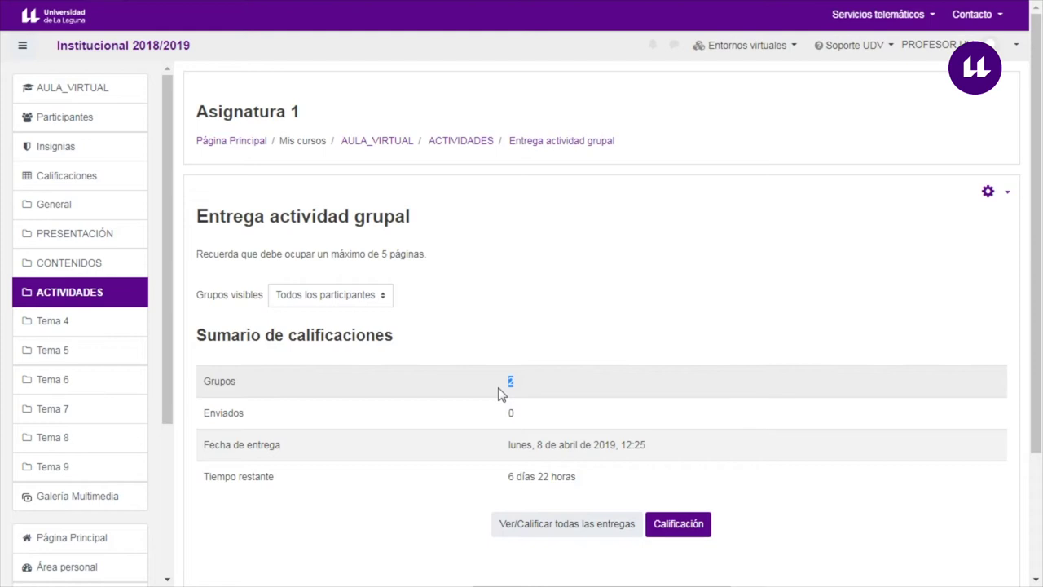
left_click_drag(225, 383, 553, 389)
left_click(555, 389)
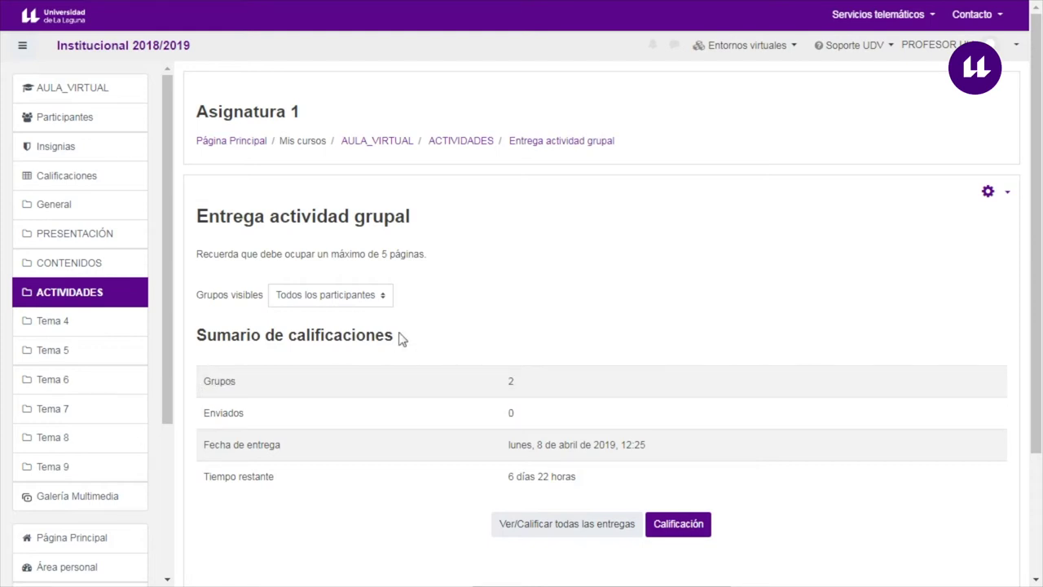
Examine the "Grupos visibles" options without changing the selection, and open the list of all submissions for grading.
left_click_drag(188, 299, 266, 299)
left_click(273, 298)
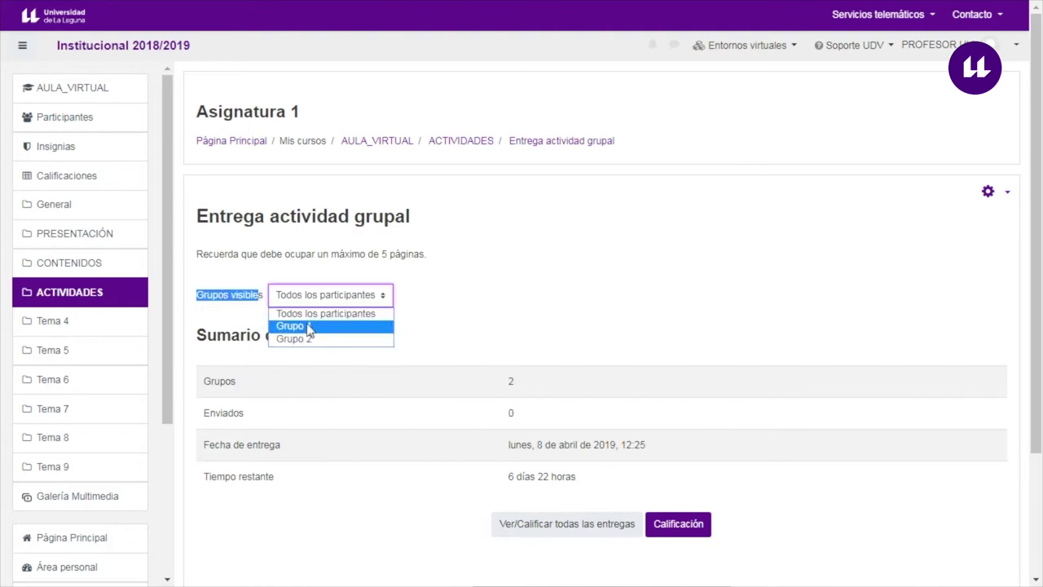
left_click(461, 321)
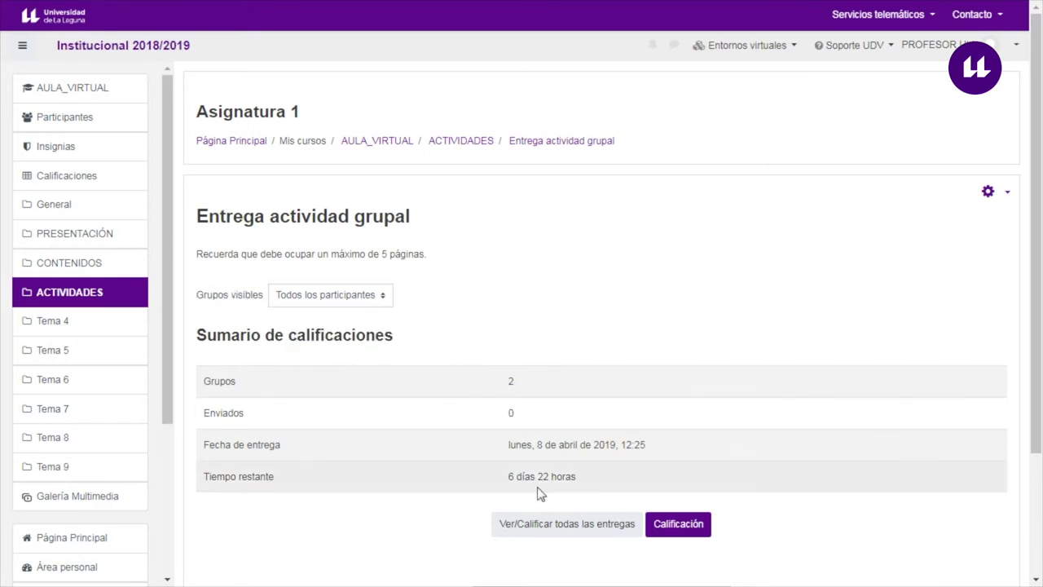
left_click(544, 531)
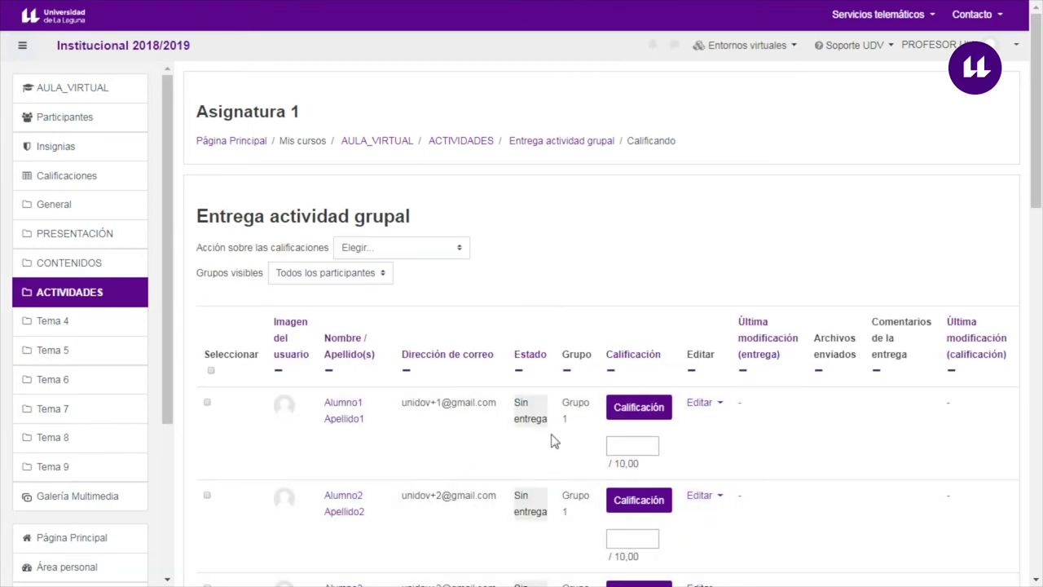
scroll(552, 440, "down", 5)
scroll(509, 503, "up", 5)
Set "Grupos visibles" to "Grupo 1" in the submissions list and review that group's students.
left_click_drag(203, 276, 228, 274)
left_click(304, 276)
left_click(298, 300)
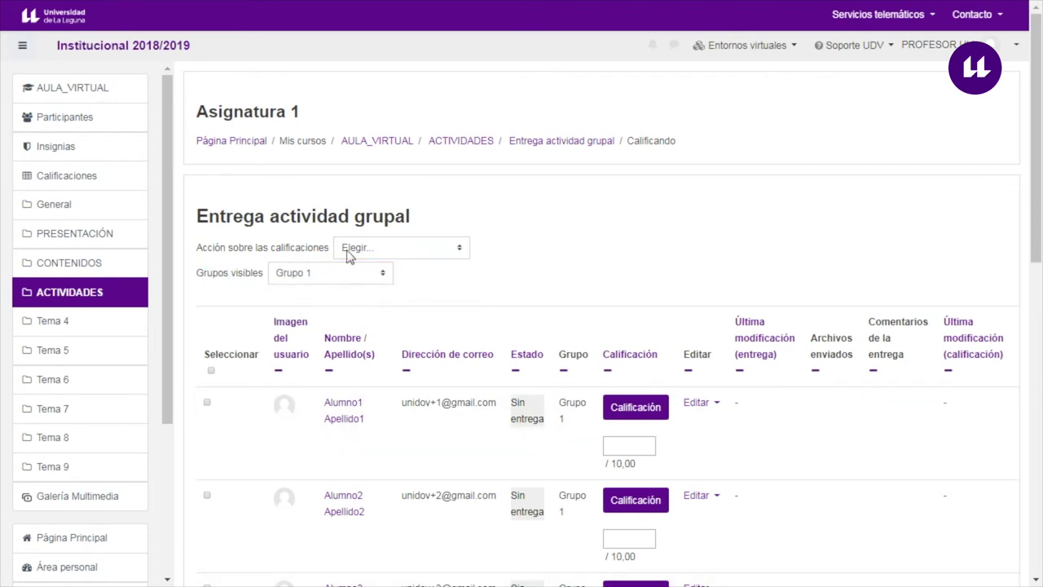
scroll(347, 255, "down", 2)
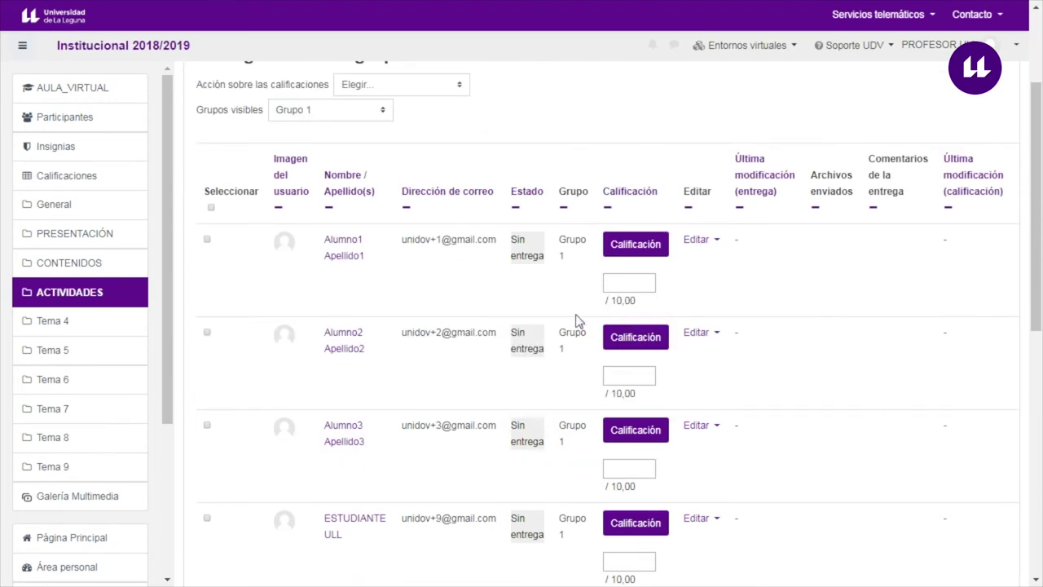
scroll(346, 350, "up", 2)
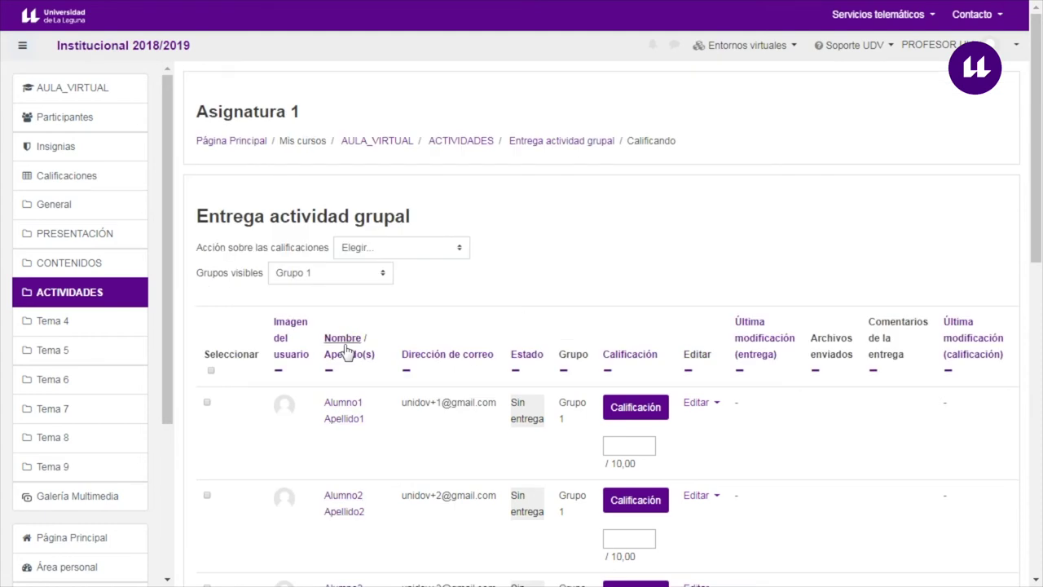
Switch to the browser session of the student account and open "Entrega actividad grupal" in the course's ACTIVIDADES section.
key("alt+Tab")
key("alt+Tab")
key("alt+Tab")
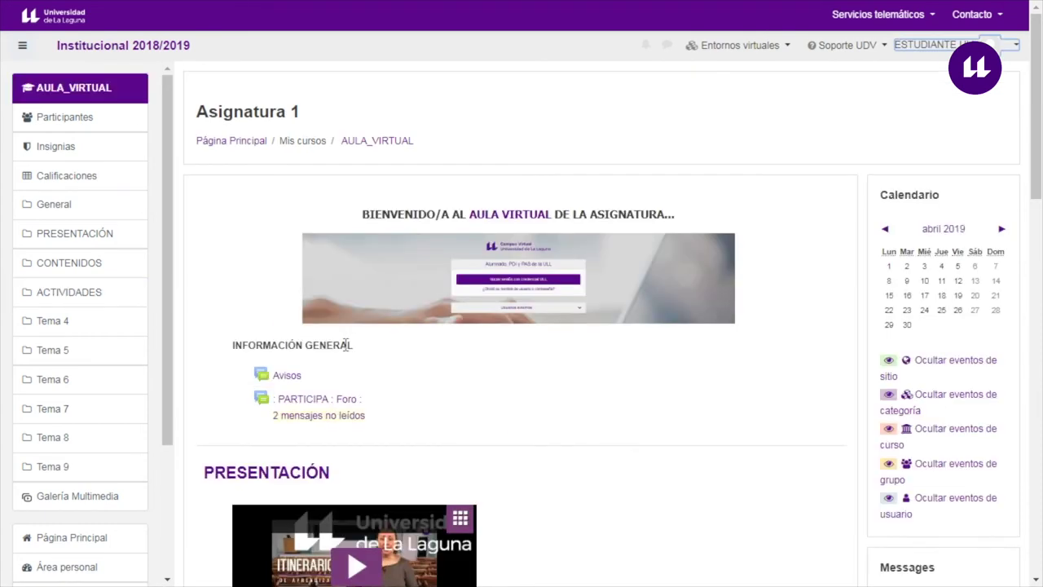
left_click(820, 123)
left_click_drag(1023, 120, 1031, 225)
left_click(1012, 139)
scroll(1006, 326, "down", 10)
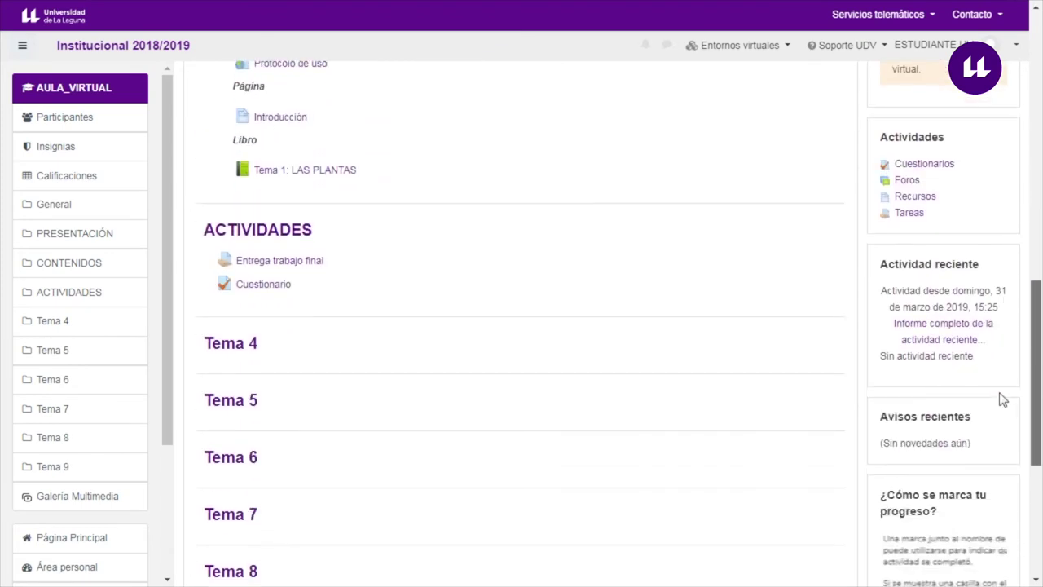
scroll(1002, 399, "up", 1)
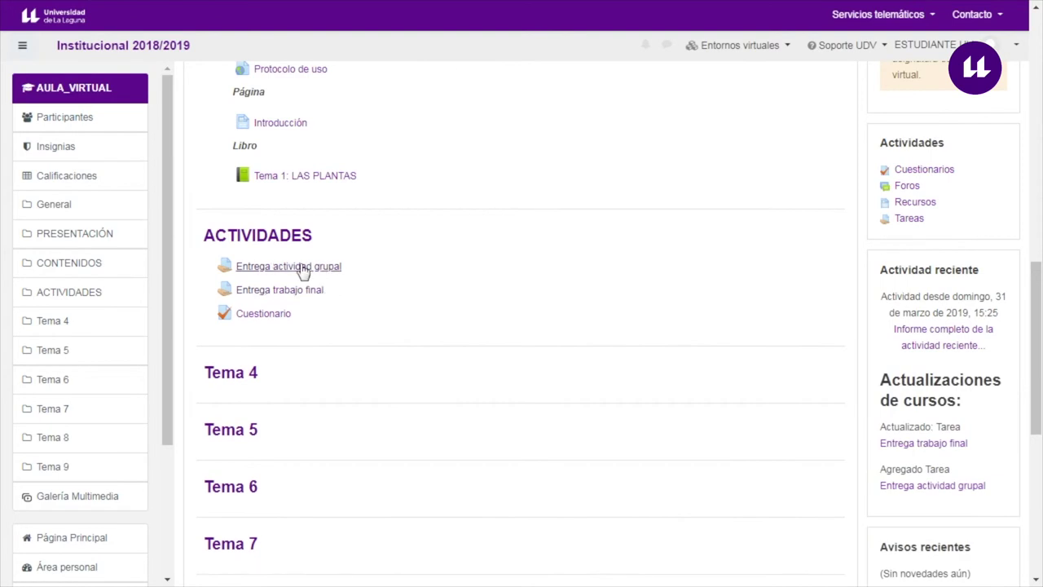
left_click(293, 268)
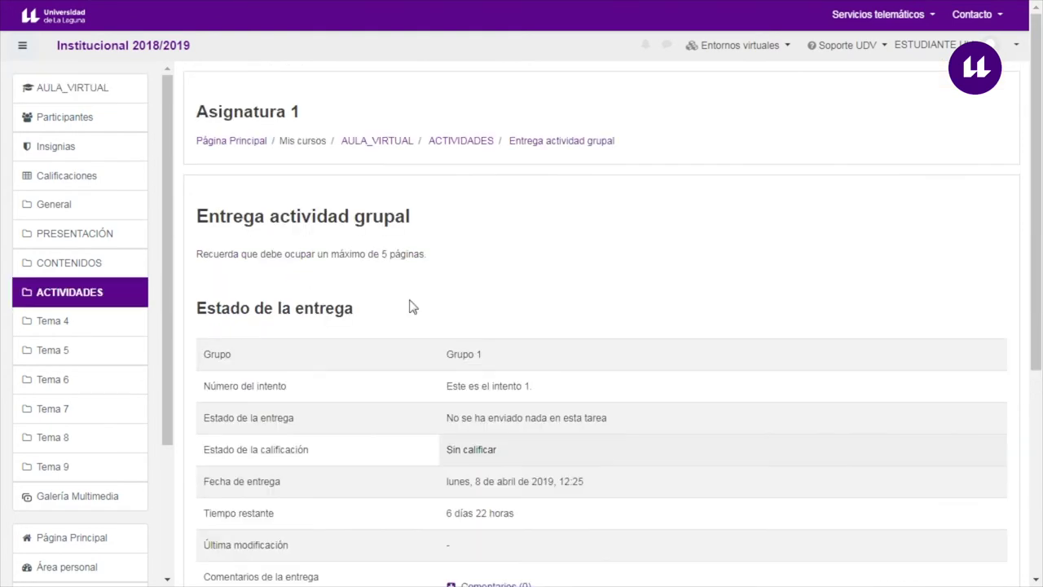
Examine the group and the submission status shown to the student for the assignment.
left_click_drag(446, 357, 498, 364)
scroll(420, 391, "down", 1)
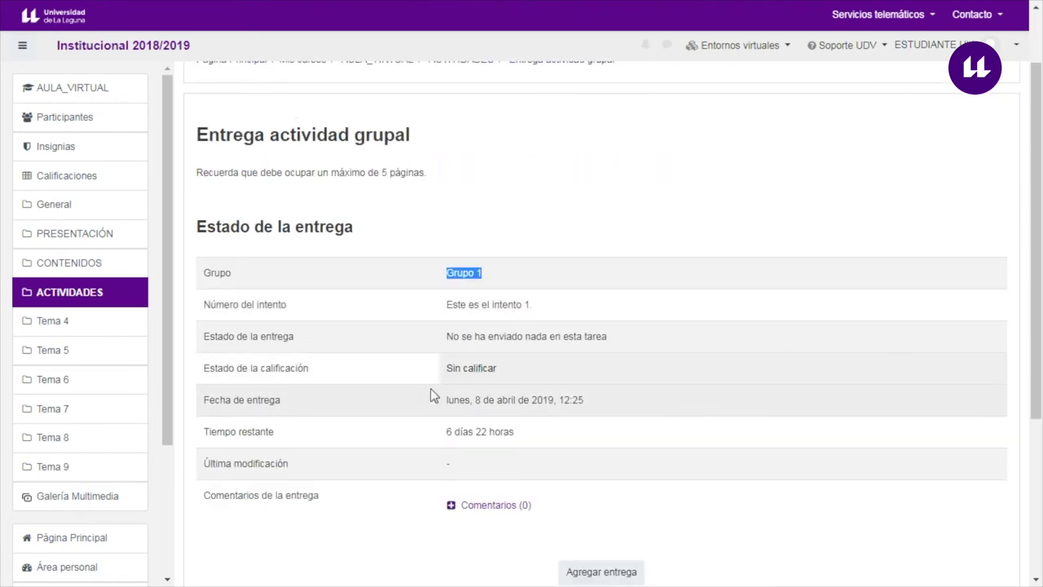
scroll(562, 513, "down", 2)
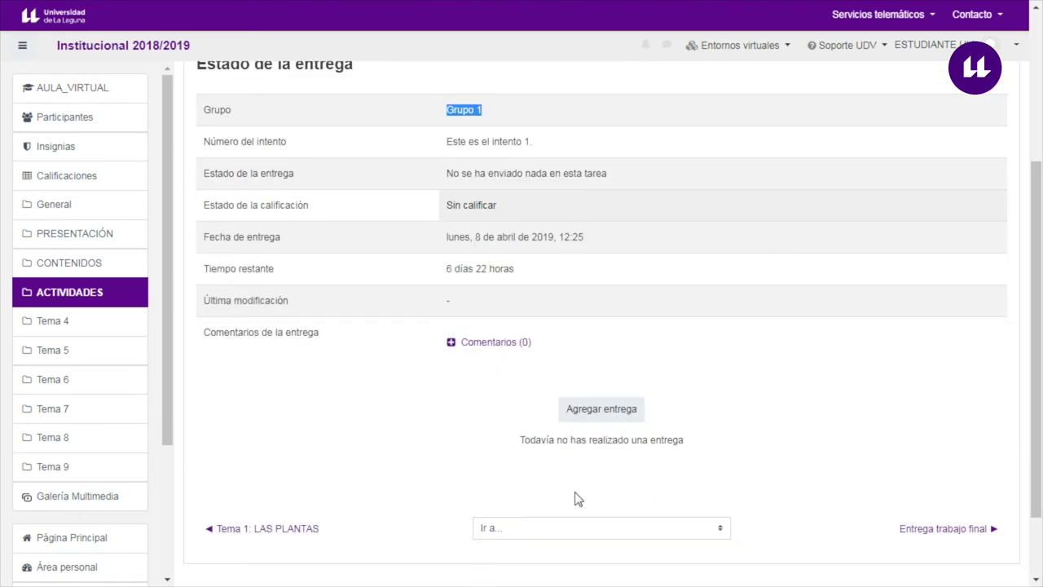
Add a submission and upload "BOE-A-2016-3874 inscripción del matrimonio religioso.pdf" from the Descargas folder.
left_click(569, 417)
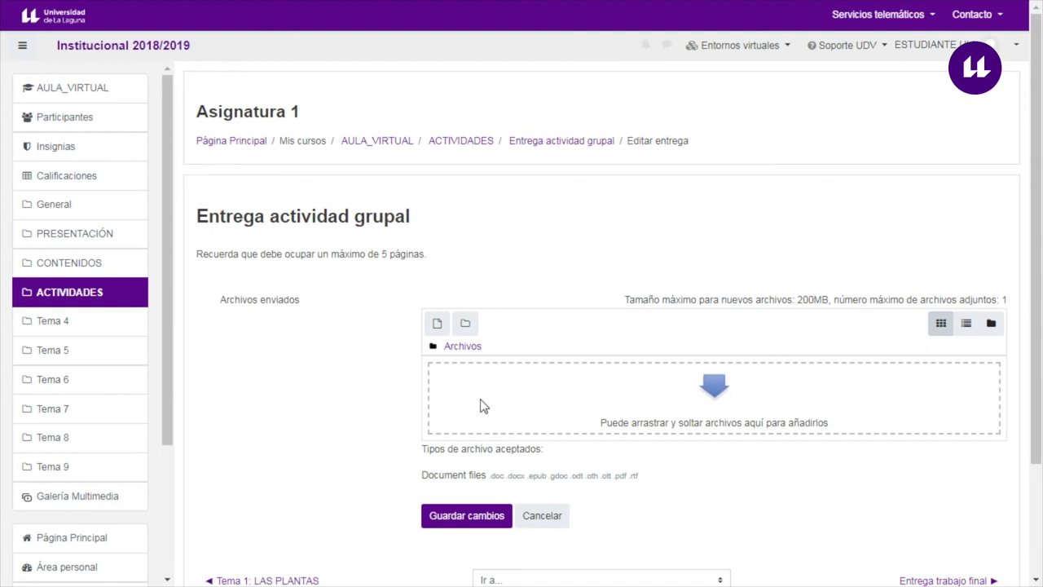
left_click(435, 323)
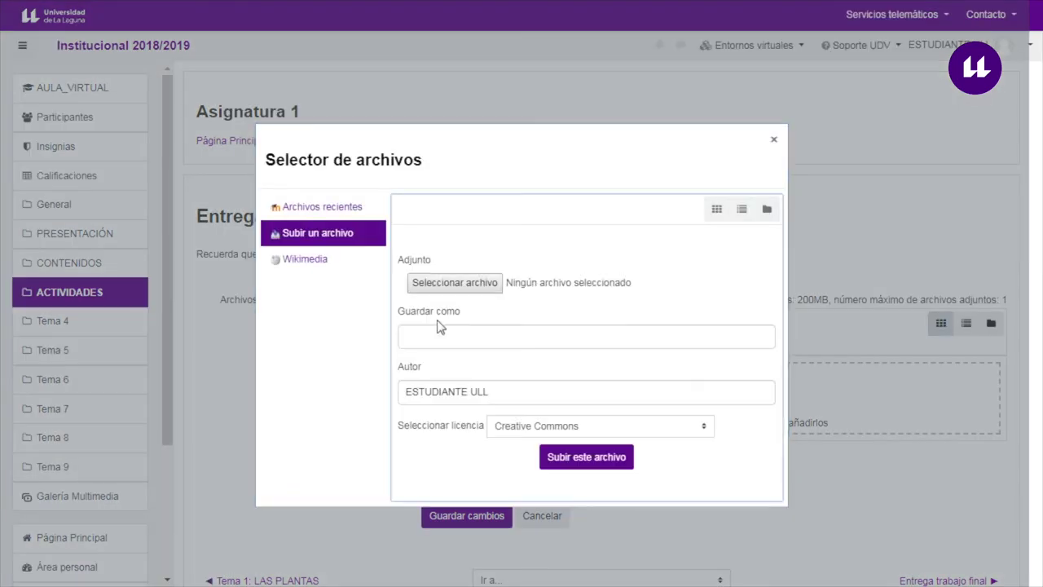
left_click(412, 282)
left_click(71, 131)
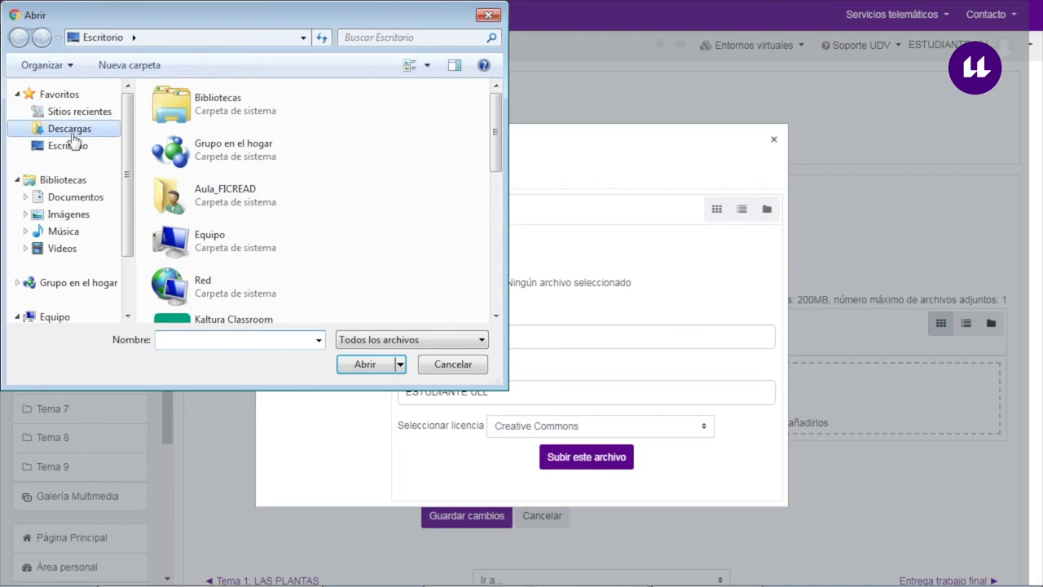
double_click(205, 112)
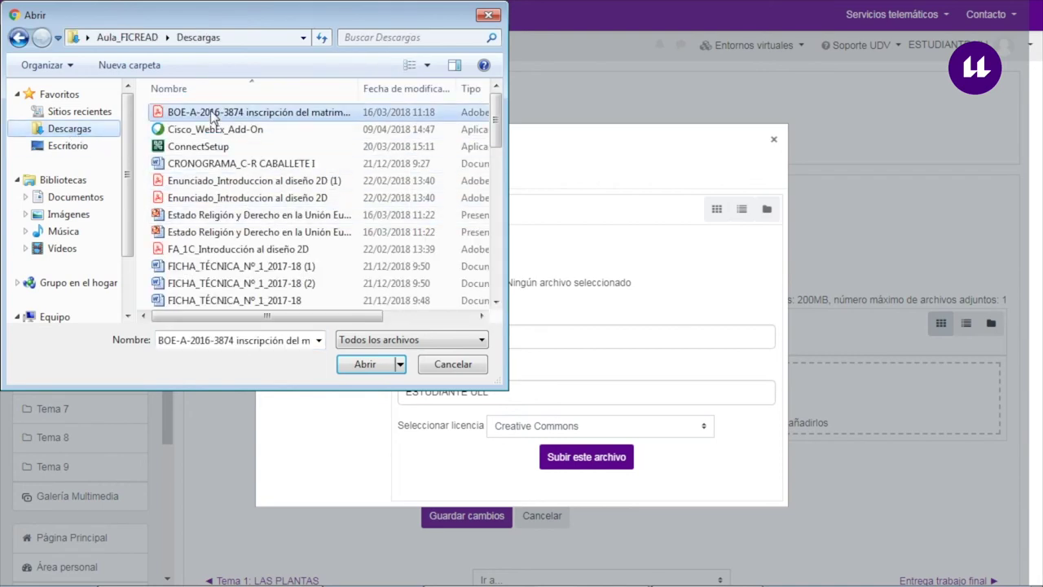
left_click(562, 458)
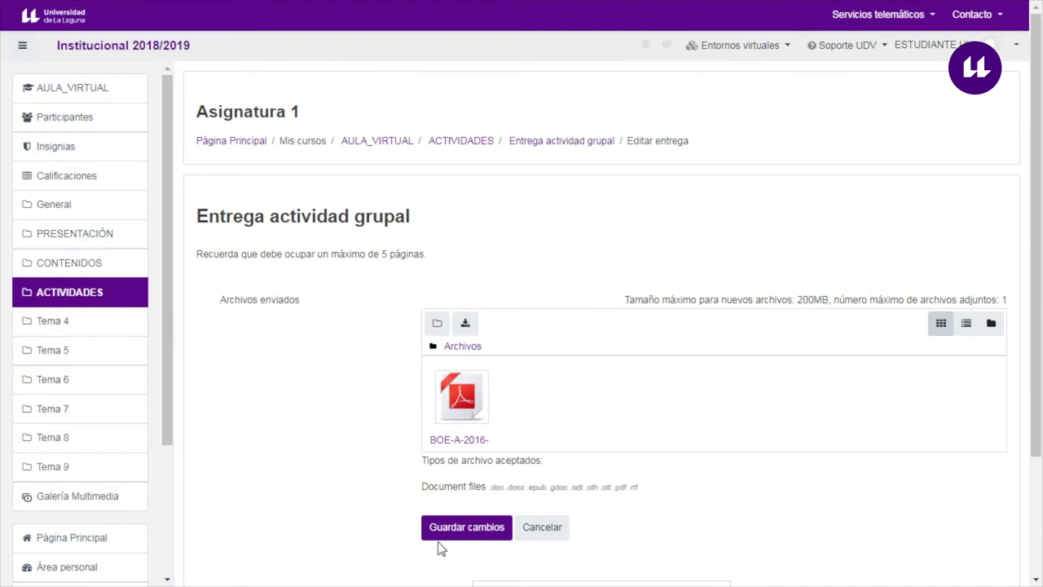
Save the student's submission and check its "Estado de la entrega".
left_click(444, 528)
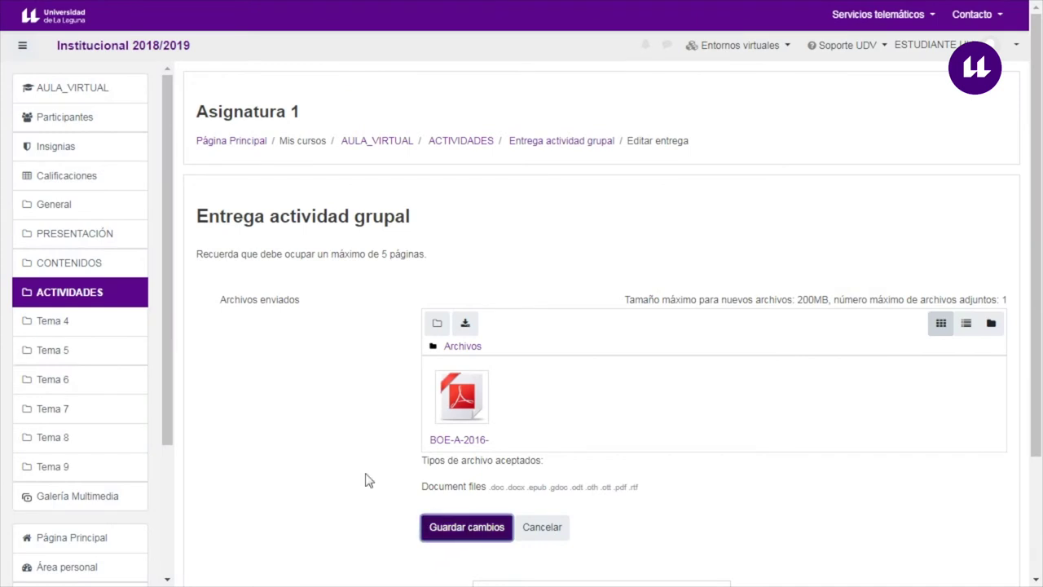
scroll(379, 337, "down", 2)
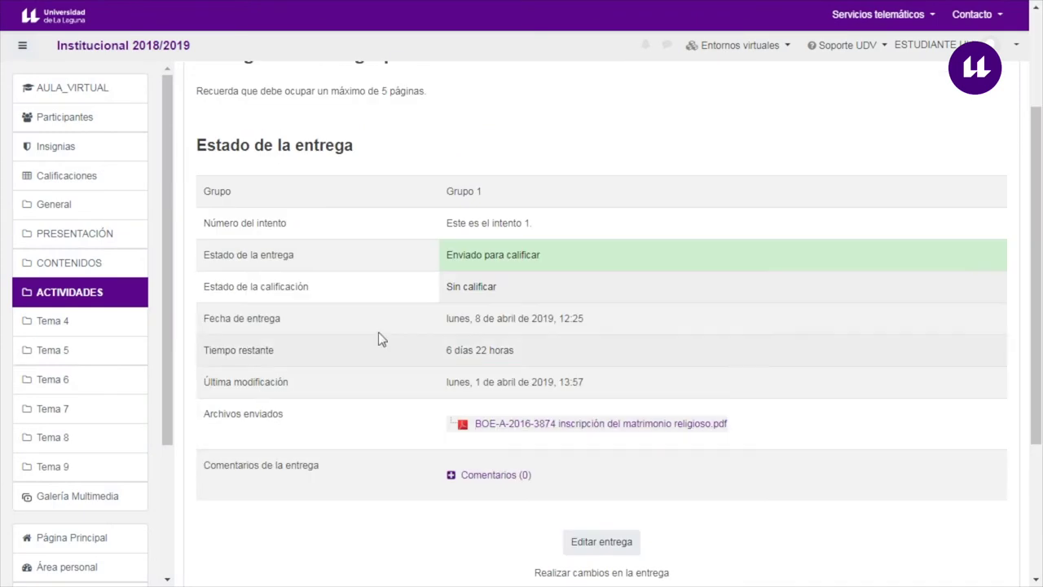
left_click_drag(458, 254, 533, 254)
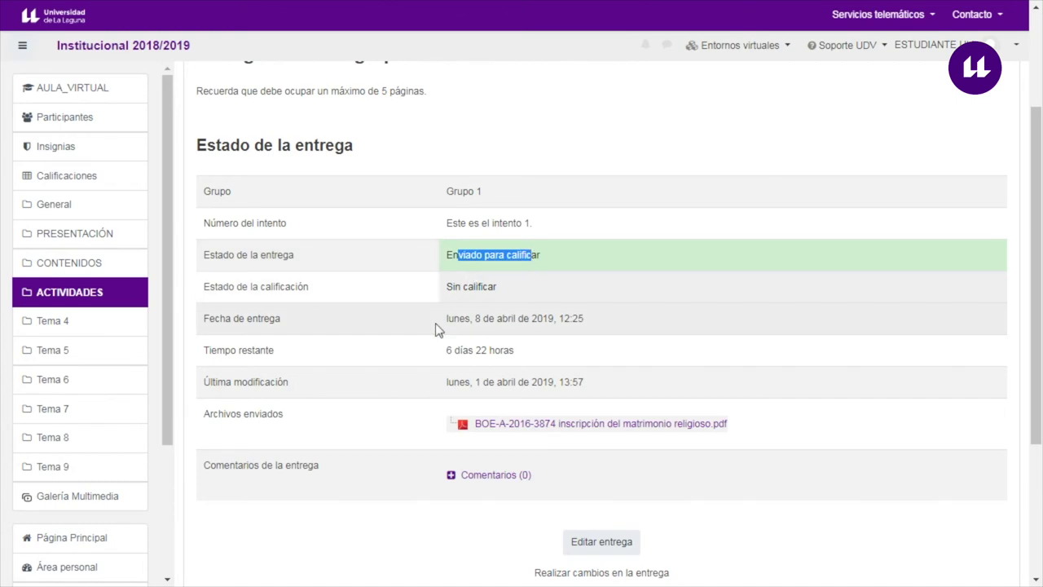
Switch back to the teacher's session, reload the submissions list and review the submission status and files of every Grupo 1 member.
key("alt+Tab")
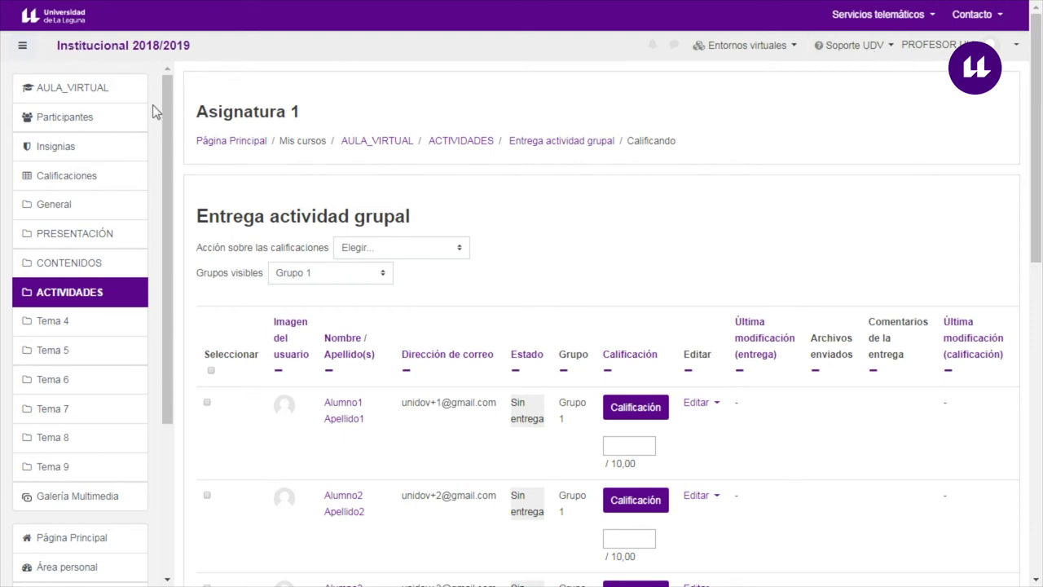
key("F5")
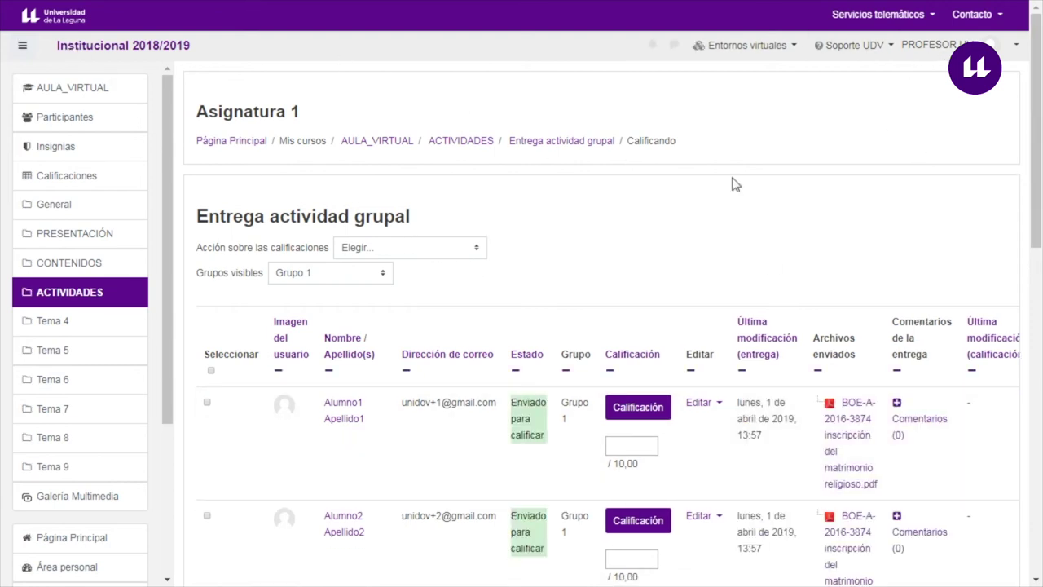
scroll(538, 299, "down", 1)
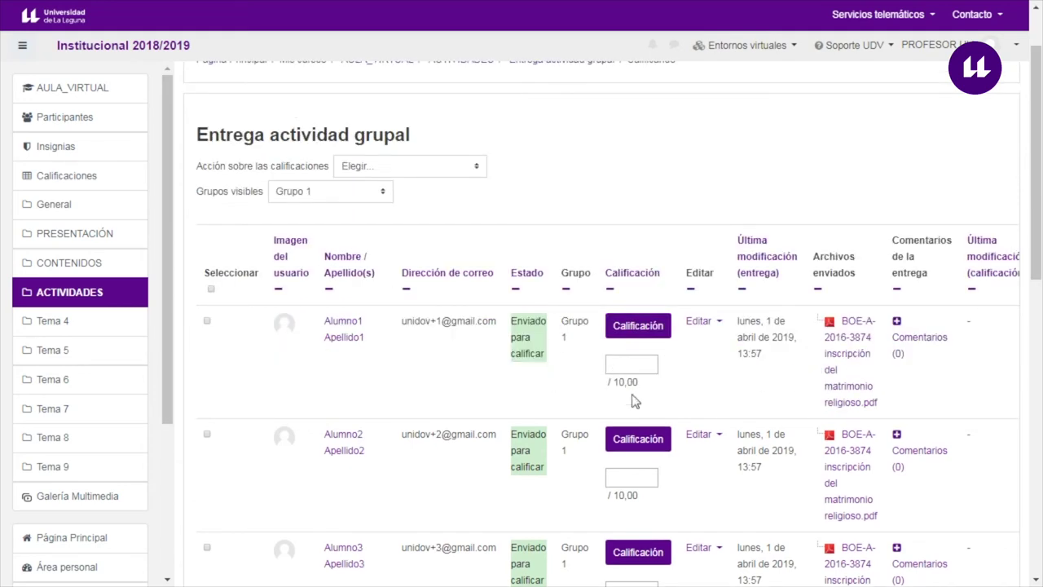
scroll(477, 400, "down", 3)
triple_click(334, 432)
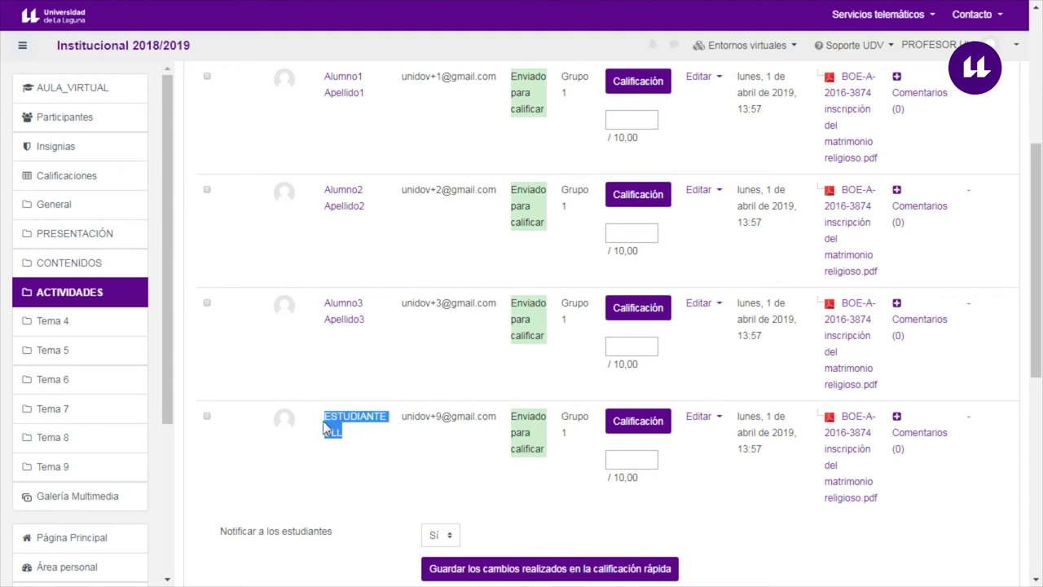
left_click(389, 364)
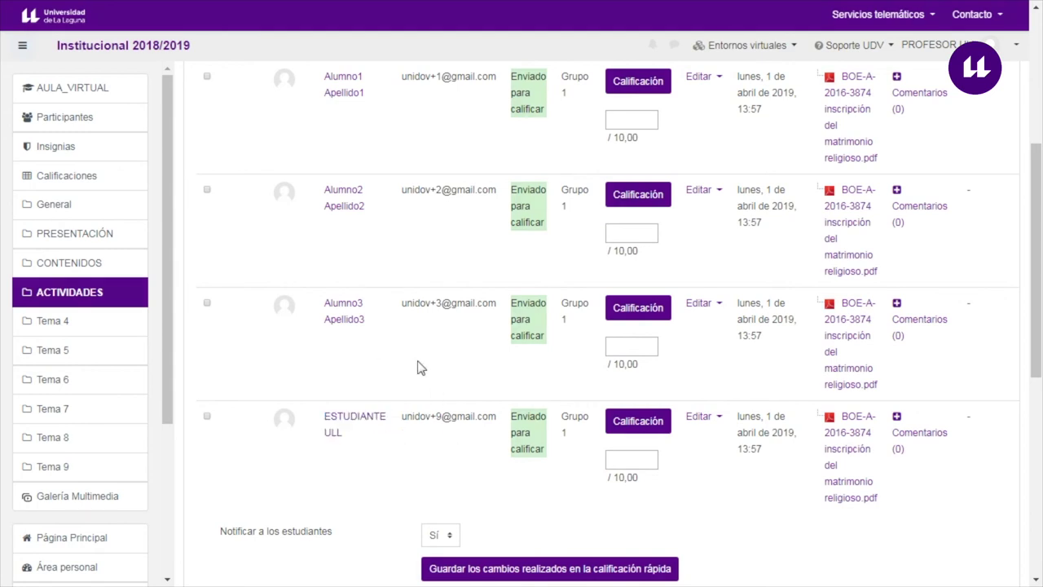
scroll(448, 334, "up", 2)
scroll(440, 359, "down", 1)
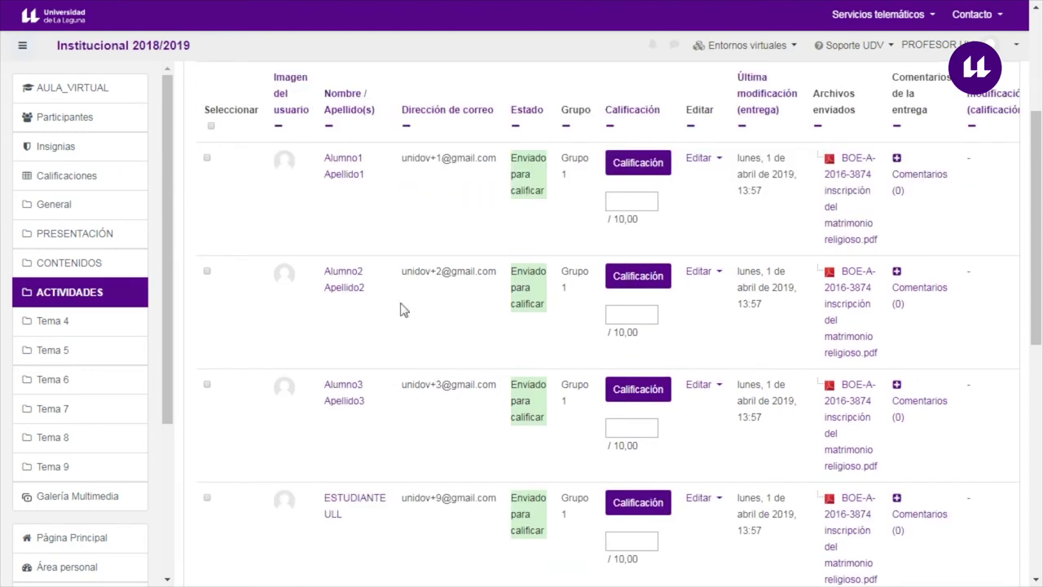
scroll(310, 189, "up", 2)
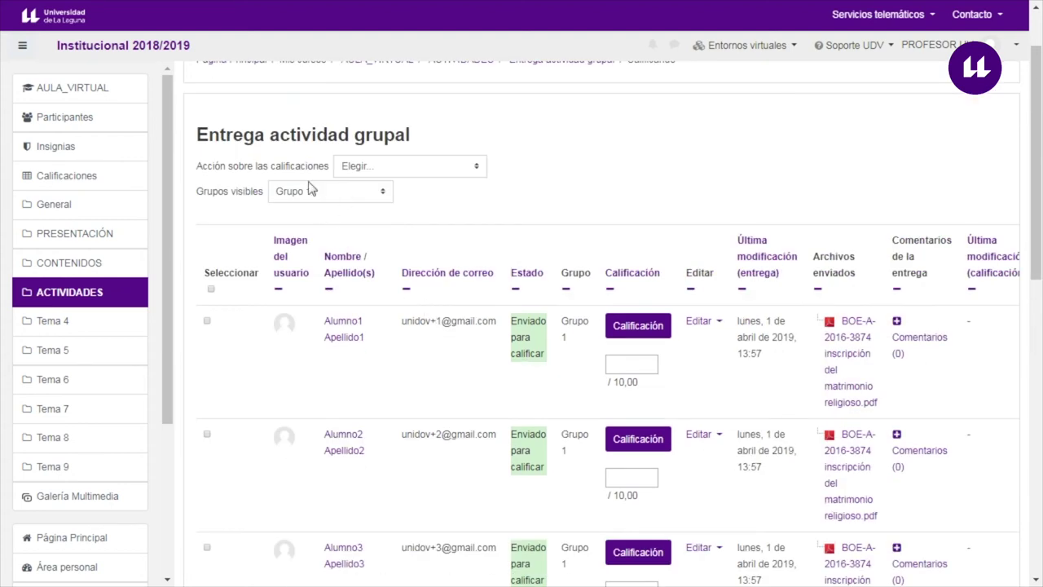
scroll(611, 375, "down", 1)
Set "Grupos visibles" to "Grupo 2" and review that group's submissions.
left_click(368, 111)
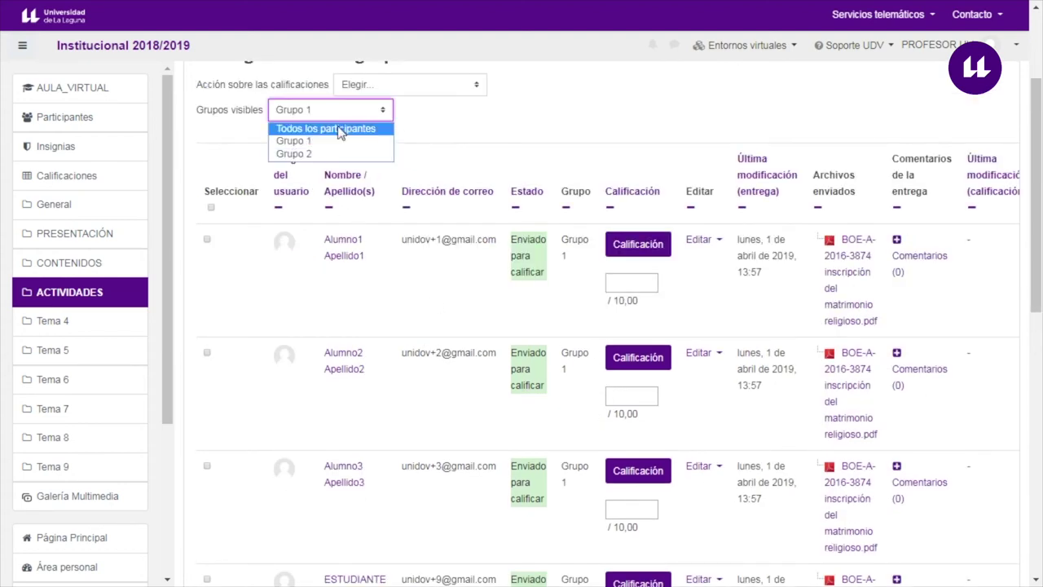
left_click(295, 154)
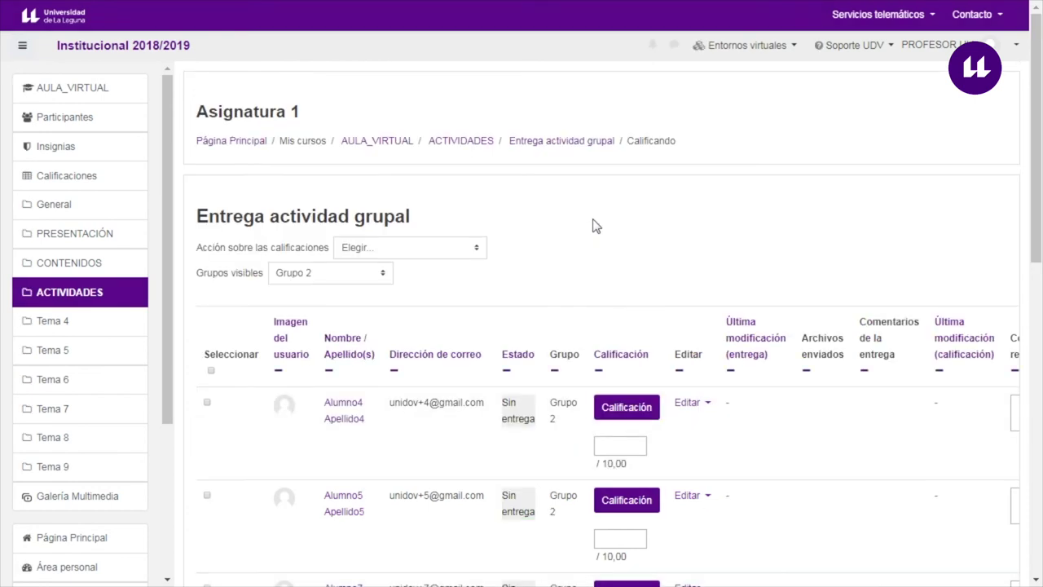
scroll(683, 359, "down", 2)
scroll(680, 366, "up", 2)
Set "Grupos visibles" to "Todos los participantes", compare both groups' submissions and open the first listed student's grading page.
left_click(358, 277)
left_click(315, 292)
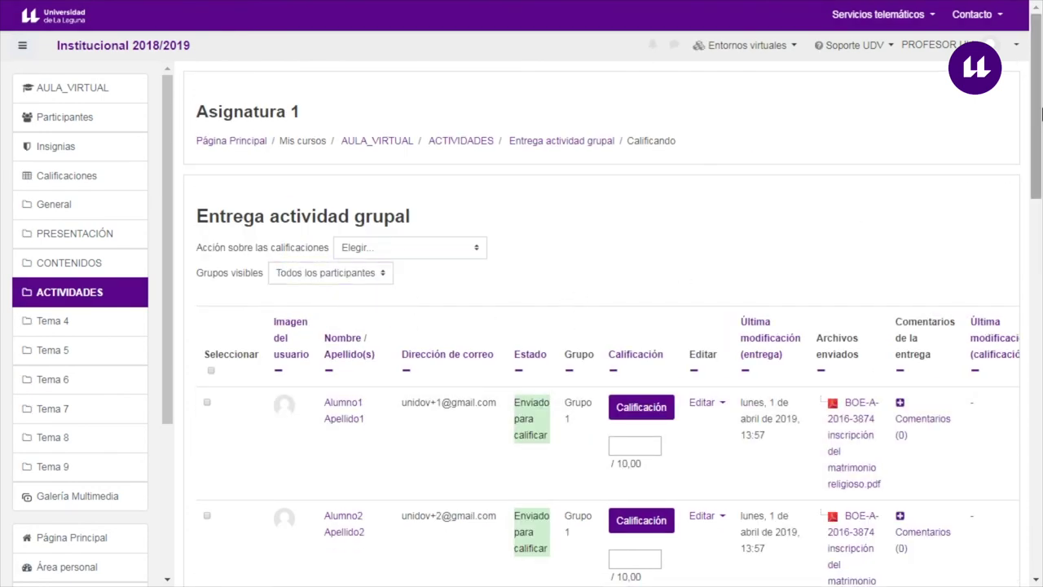
scroll(1019, 212, "down", 5)
scroll(1014, 326, "down", 10)
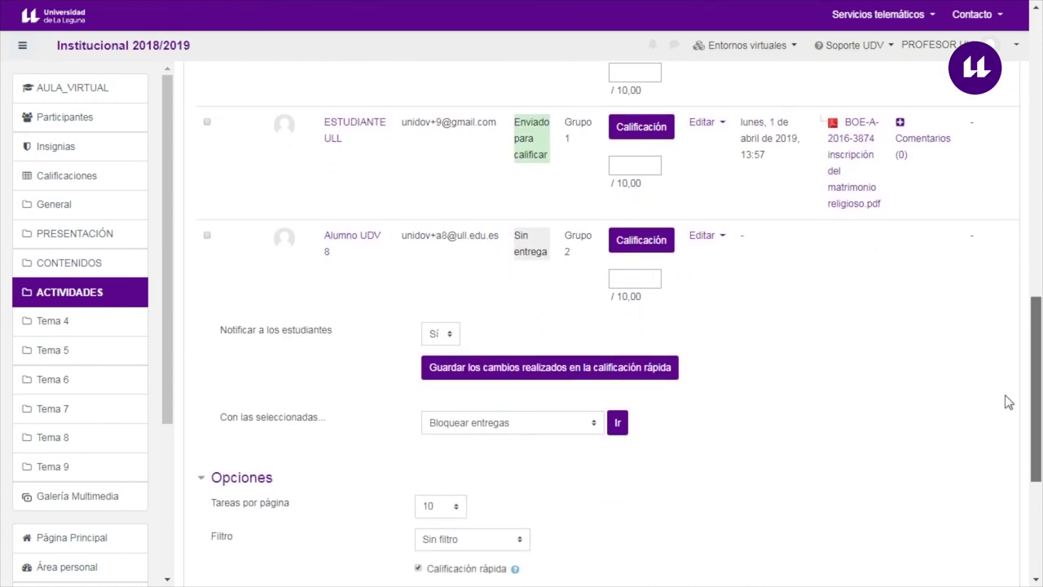
scroll(1010, 429, "up", 5)
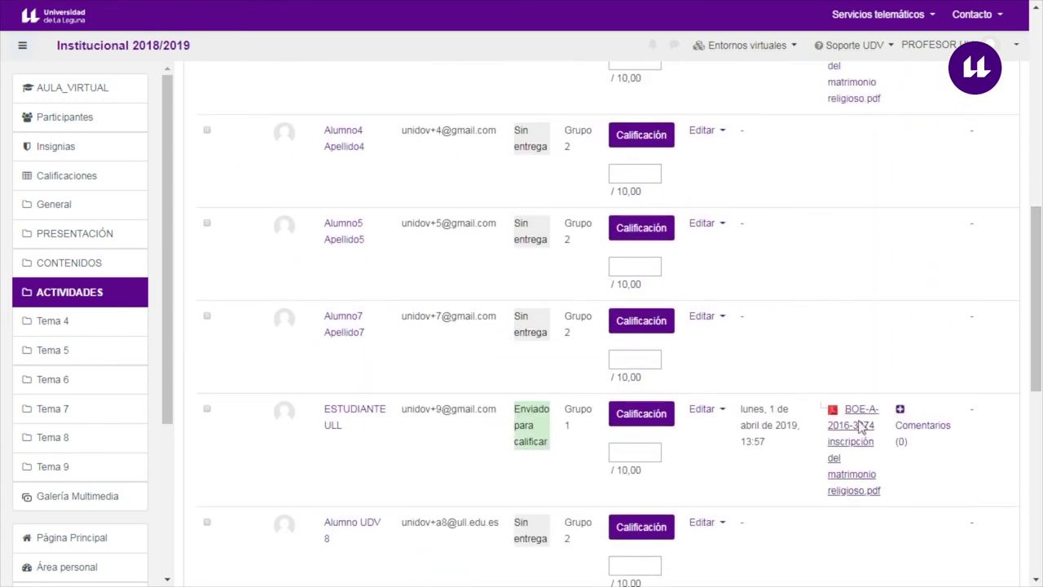
scroll(884, 326, "up", 3)
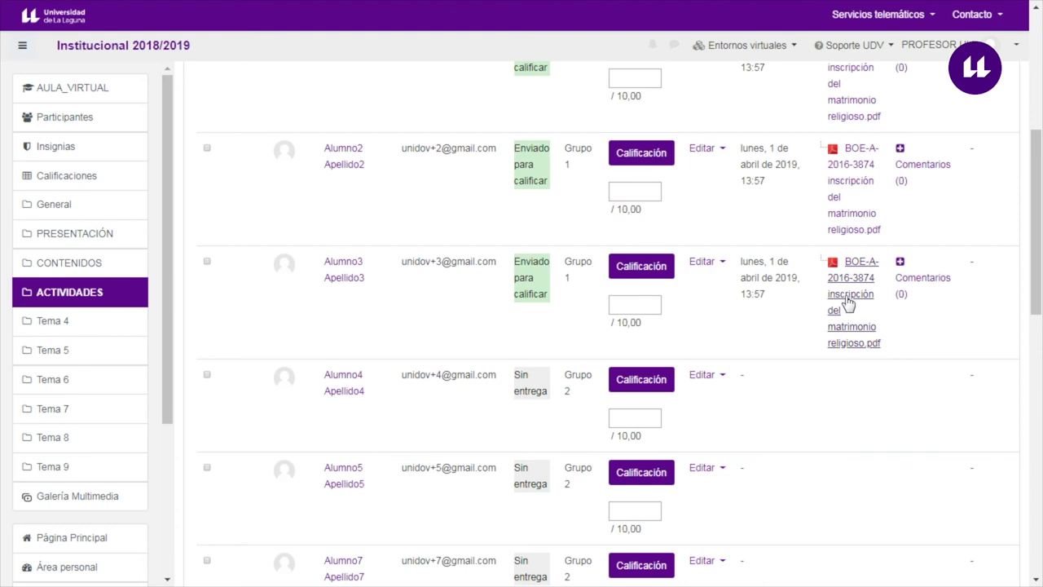
scroll(866, 244, "up", 2)
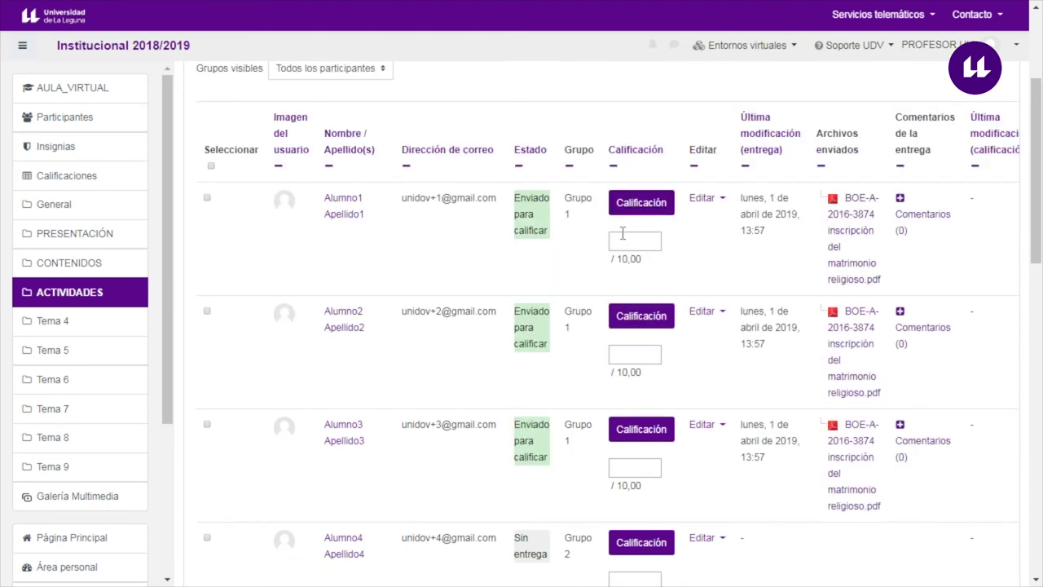
left_click(652, 205)
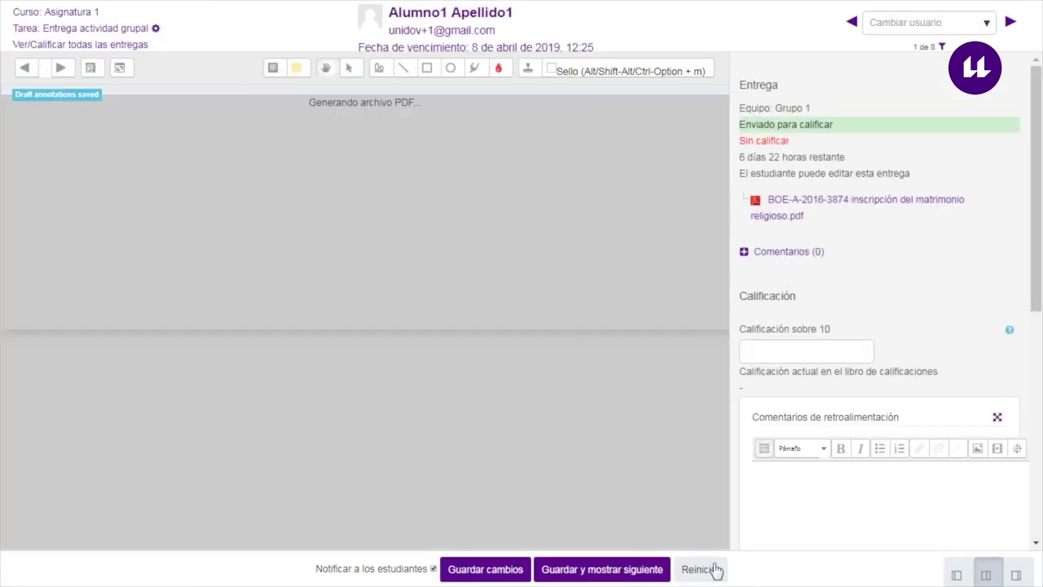
Grade the group submission 9 out of 10 with the feedback "Excelente trabajo", turn off "Notificar a los estudiantes" and save the changes.
left_click(797, 354)
type("9")
left_click(836, 520)
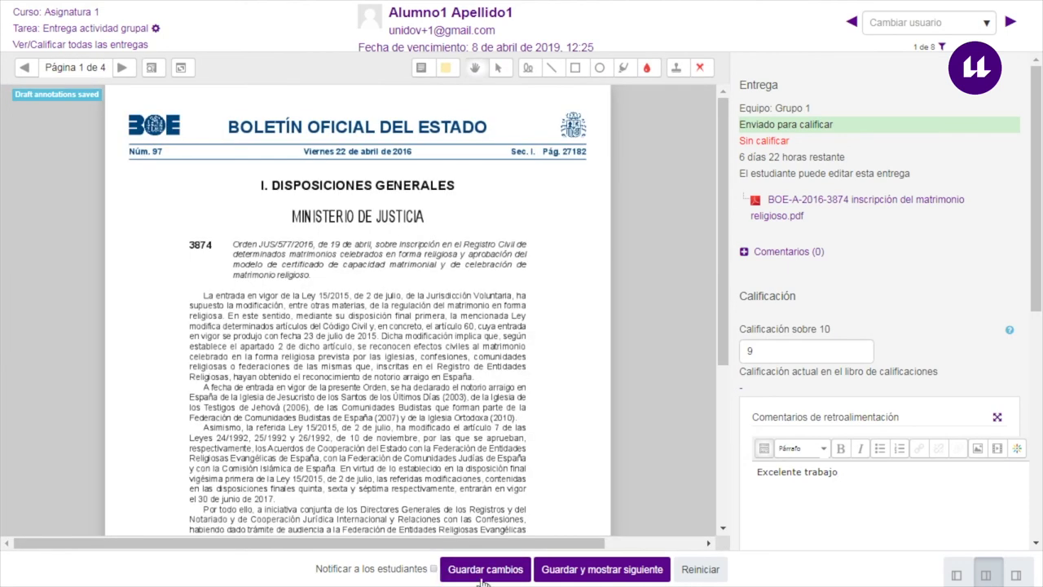
left_click(492, 575)
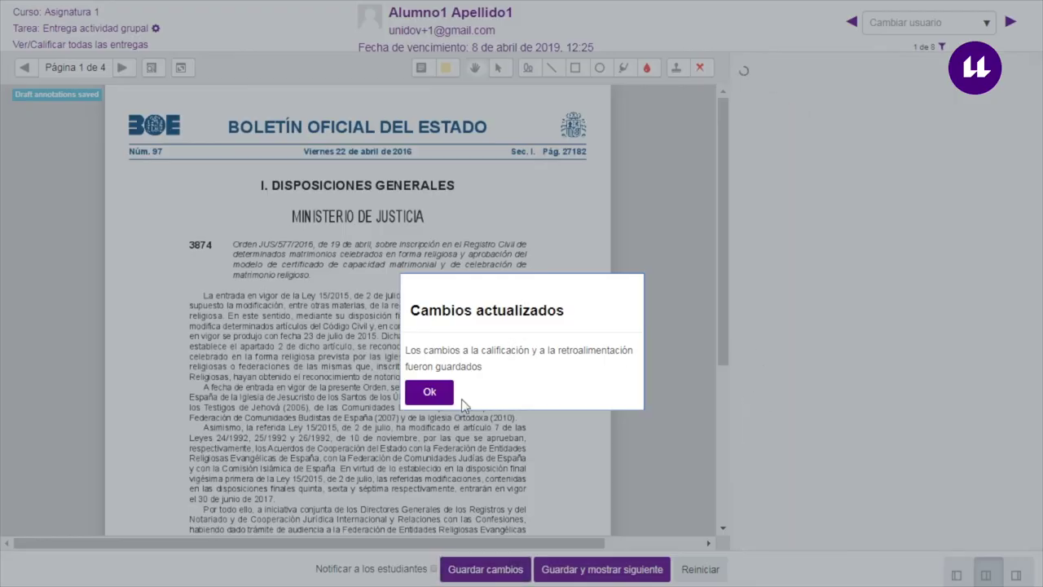
left_click(449, 394)
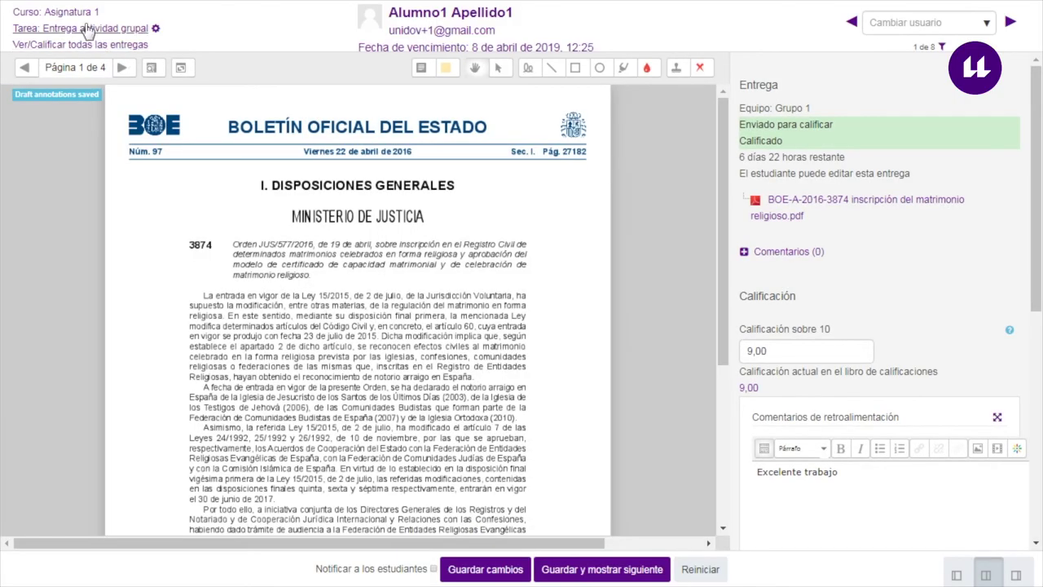
Return to the list of all submissions and check the grades and feedback comments of the Grupo 1 members.
left_click(53, 46)
left_click(594, 85)
scroll(678, 261, "down", 2)
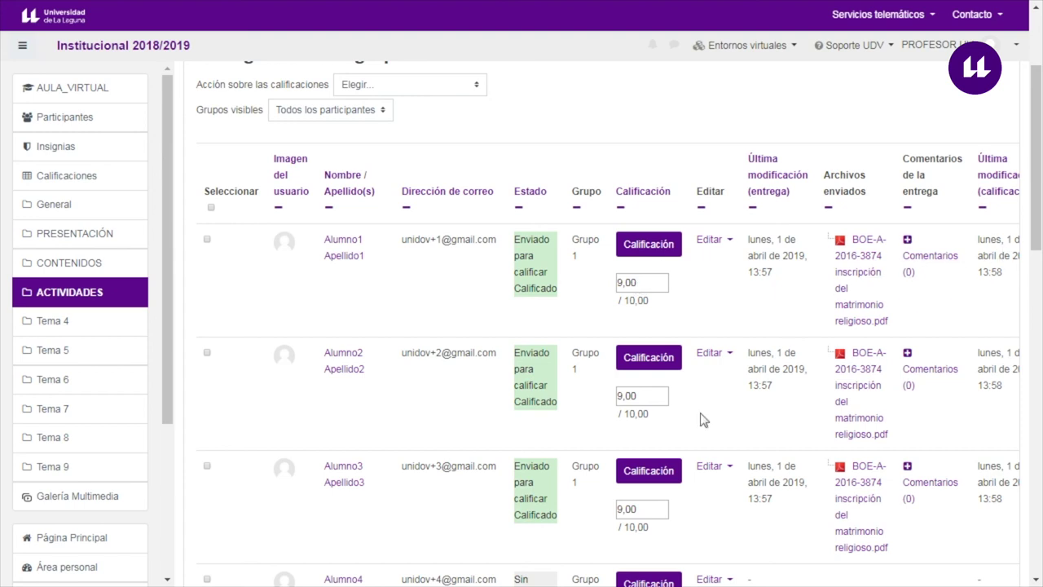
double_click(632, 283)
left_click_drag(782, 321, 931, 298)
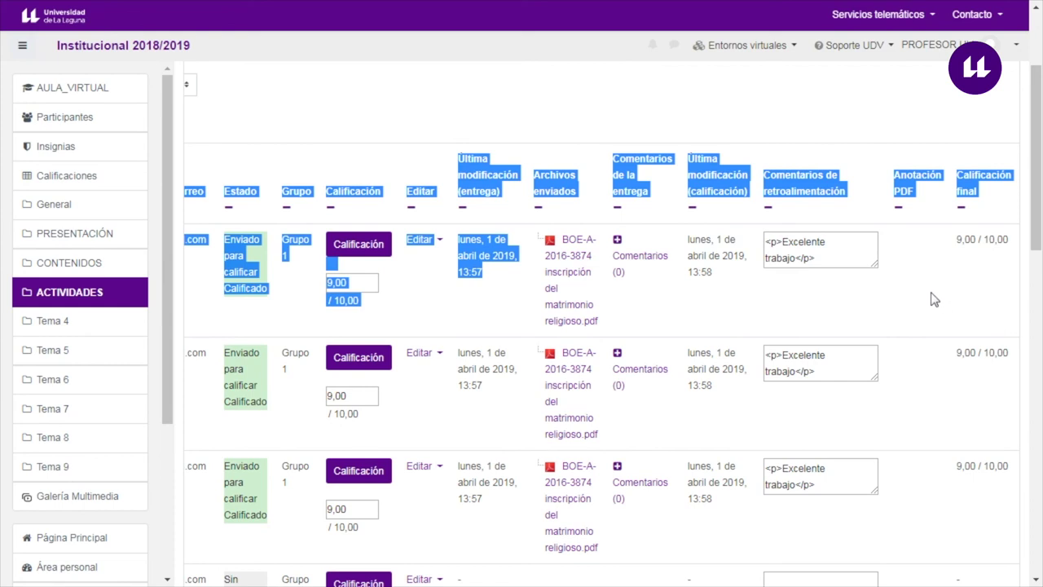
left_click(791, 237)
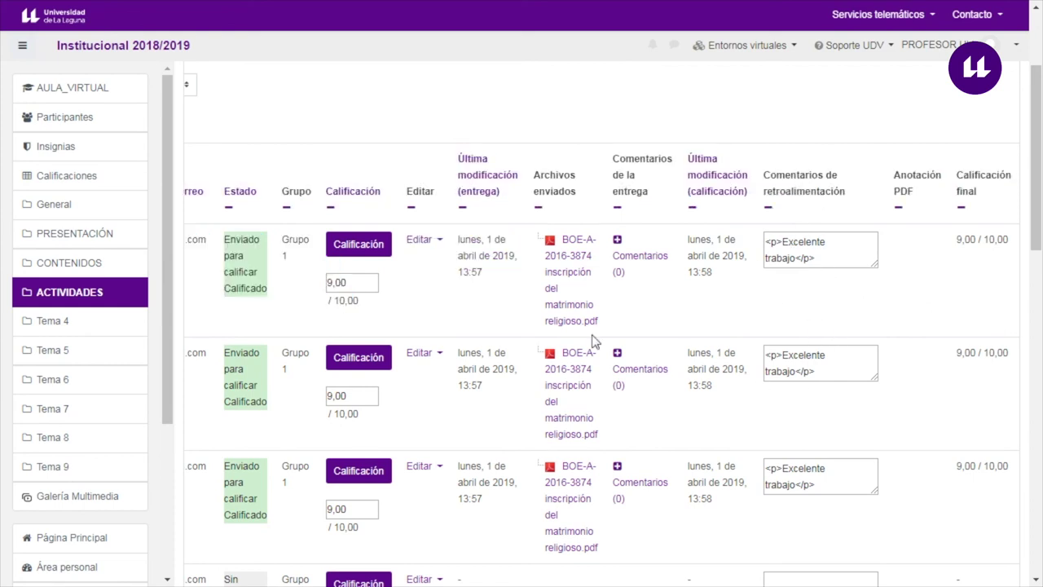
Check the grading status of the remaining participants through the end of the submissions list.
scroll(593, 342, "down", 9)
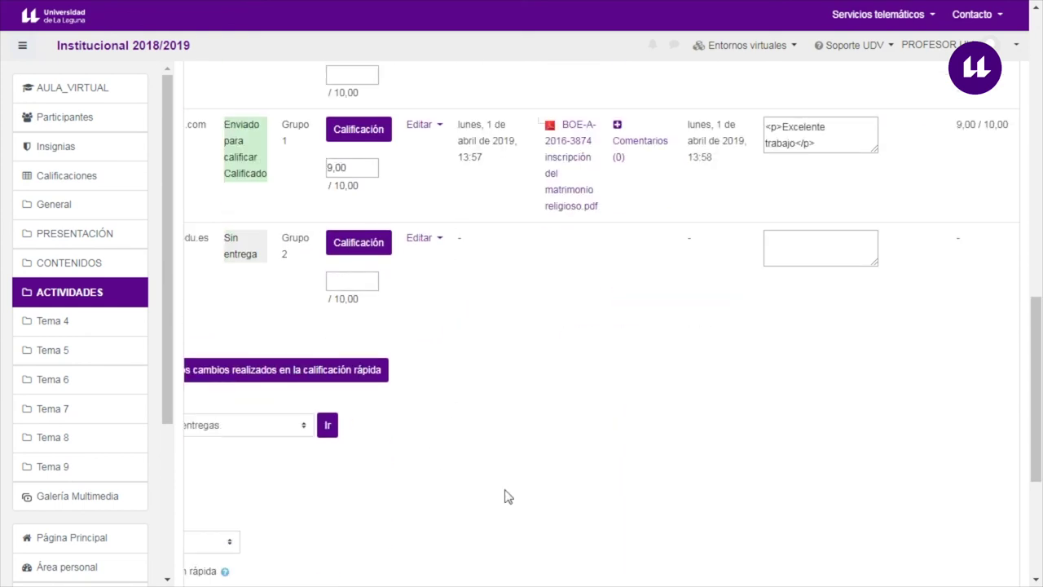
left_click_drag(504, 496, 73, 476)
left_click(371, 474)
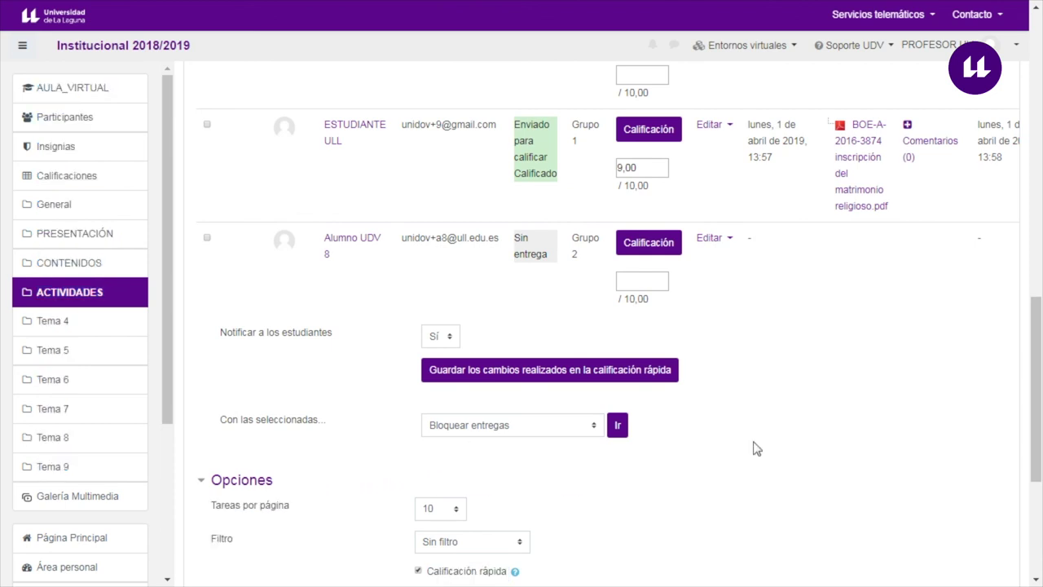
scroll(760, 424, "up", 10)
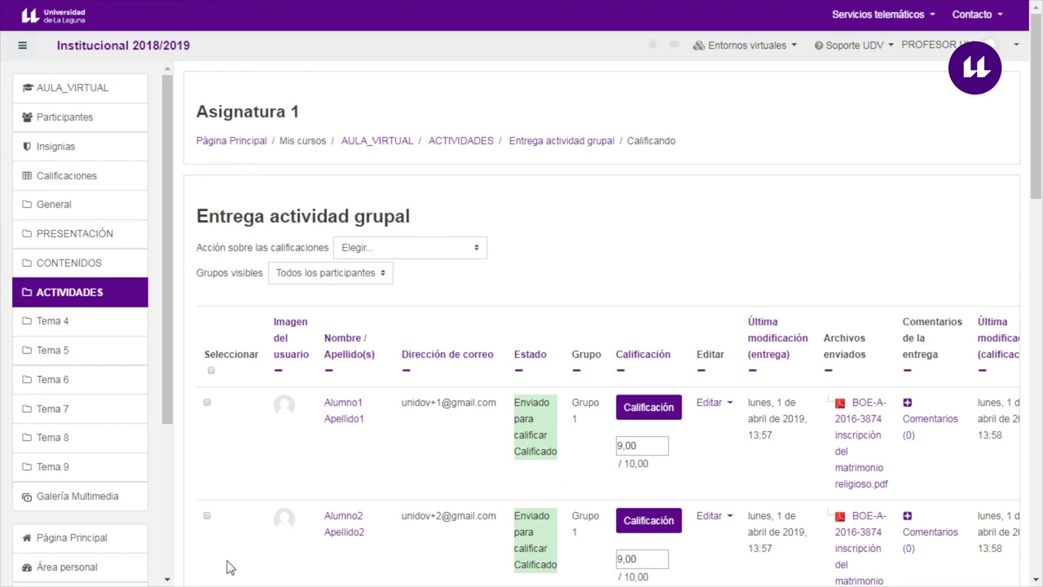
Switch to the student's session, reload the assignment page and review its grading status, grade, grader and feedback comment.
key("alt+Tab")
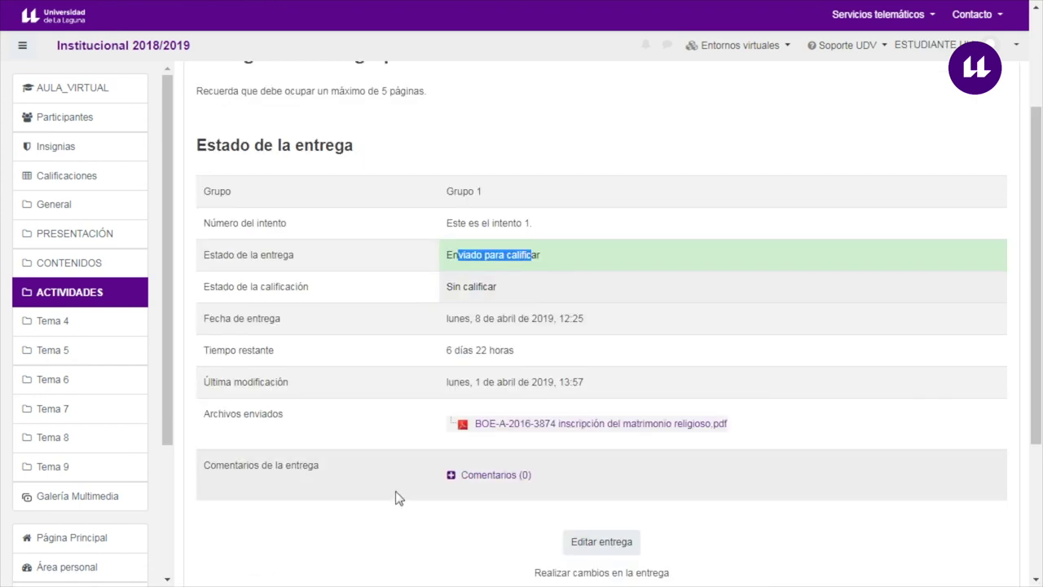
key("F5")
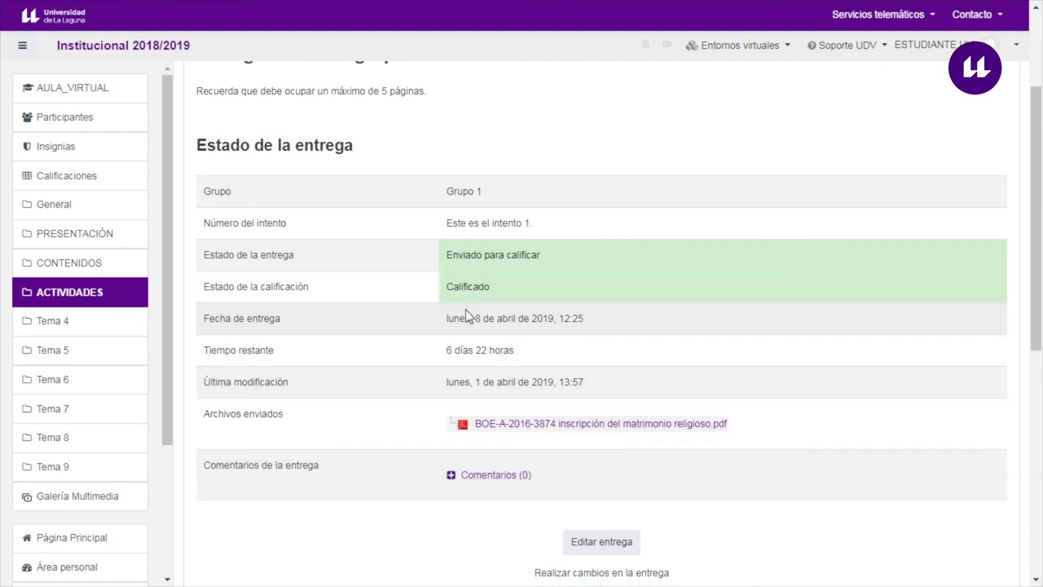
scroll(467, 316, "down", 4)
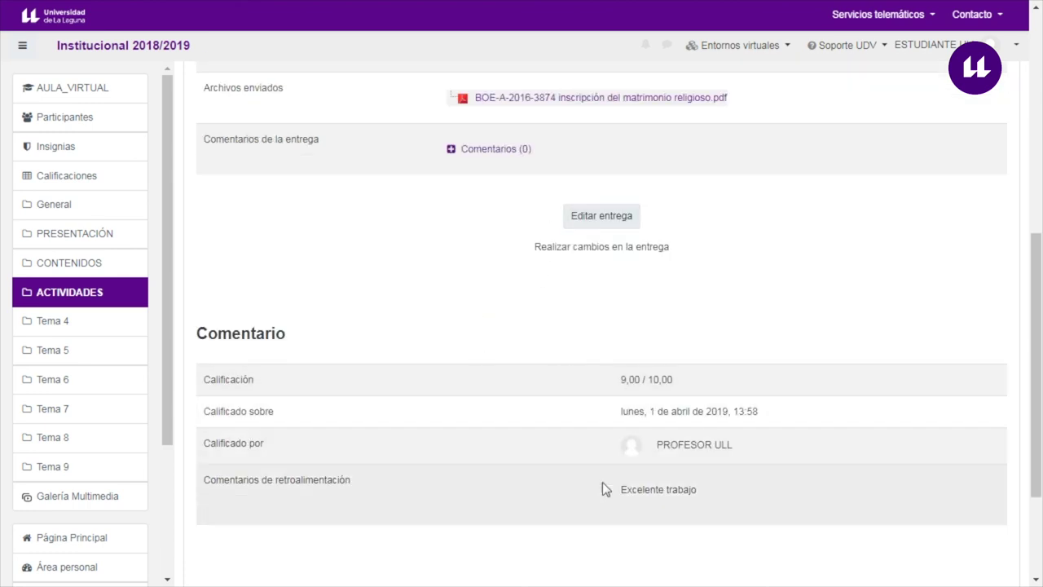
left_click_drag(763, 448, 317, 447)
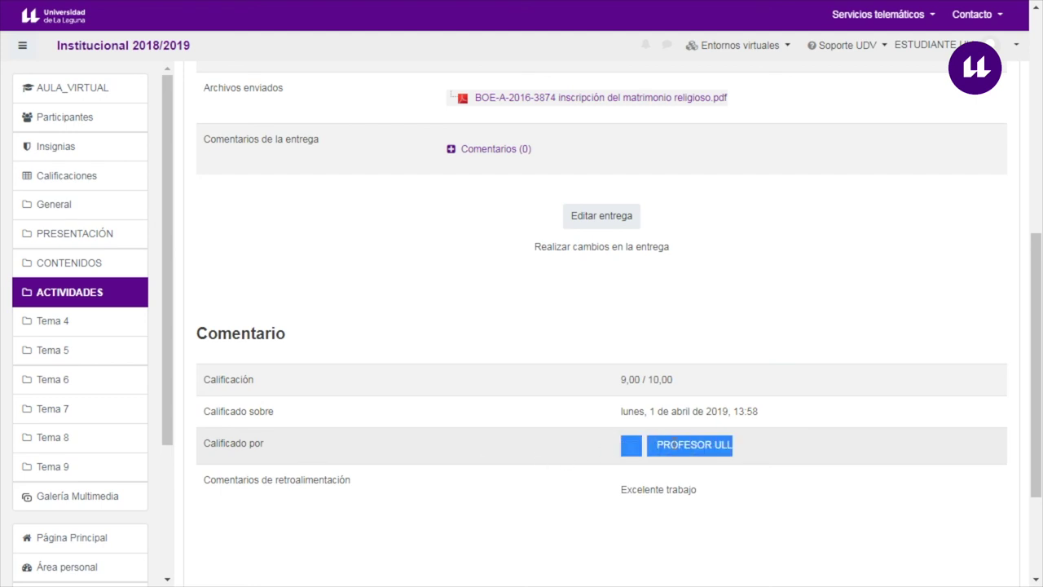
scroll(856, 383, "up", 5)
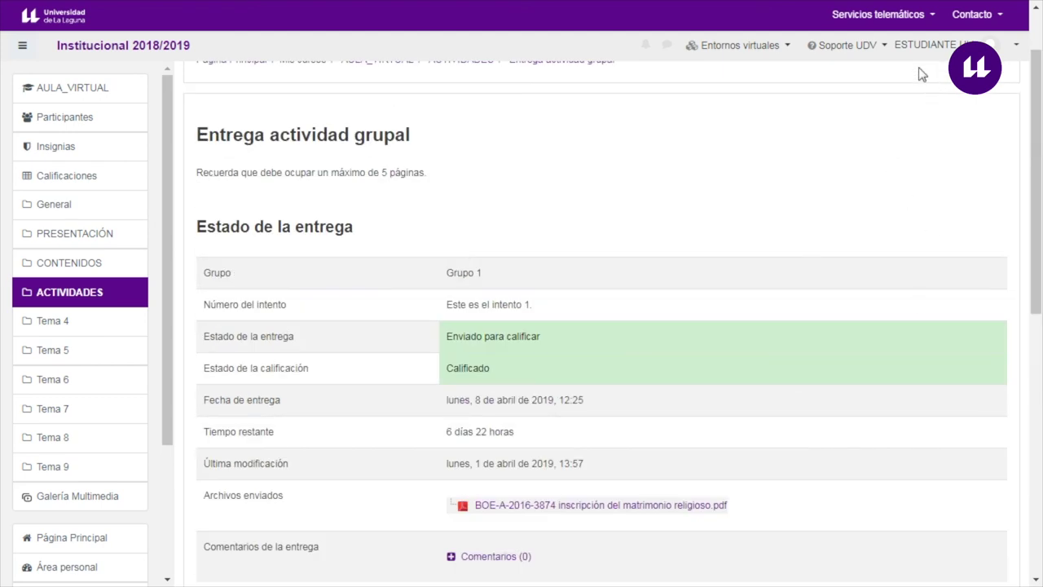